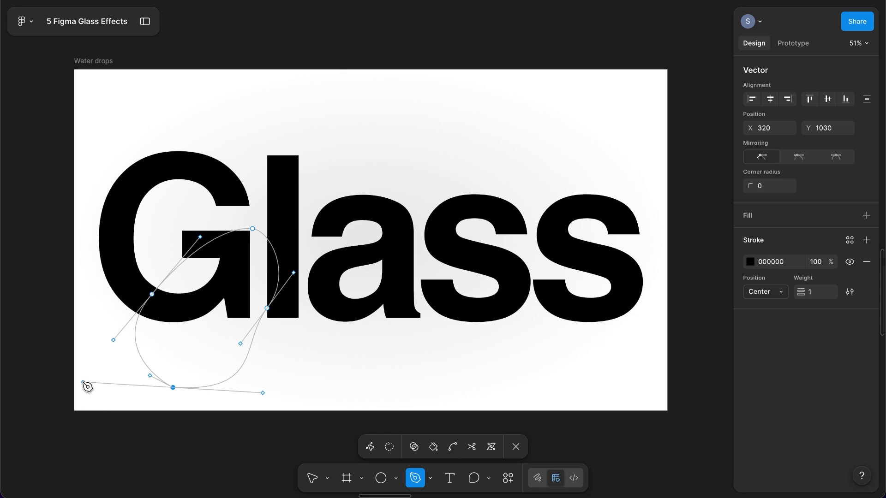
Finish the closed drop path, remove its stroke, and give it an FFFFFF fill at 2% opacity
{"action": "key", "text": "Escape"}
{"action": "left_click", "coordinate": [188, 388]}
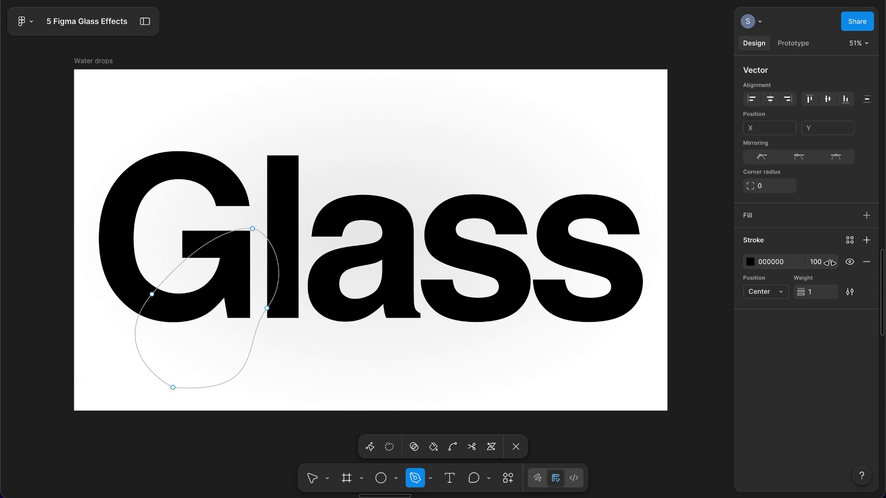
{"action": "left_click", "coordinate": [866, 262]}
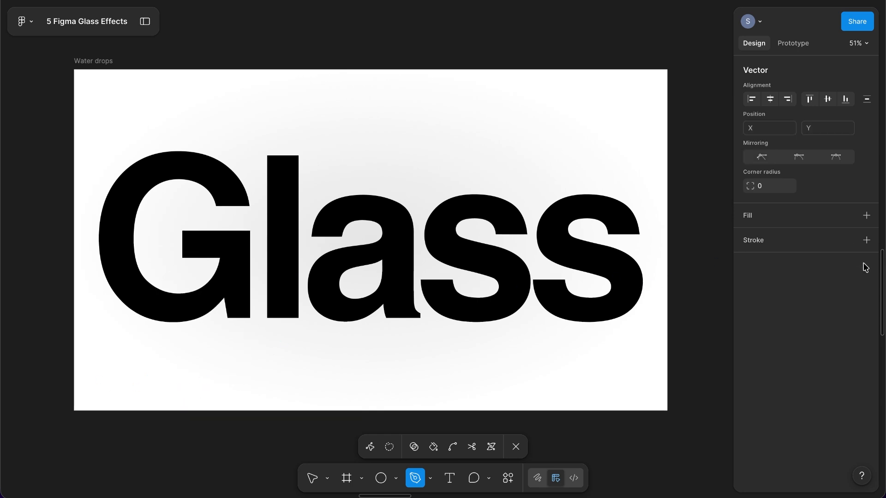
{"action": "left_click", "coordinate": [865, 216]}
{"action": "left_click_drag", "start_coordinate": [638, 251], "coordinate": [596, 225]}
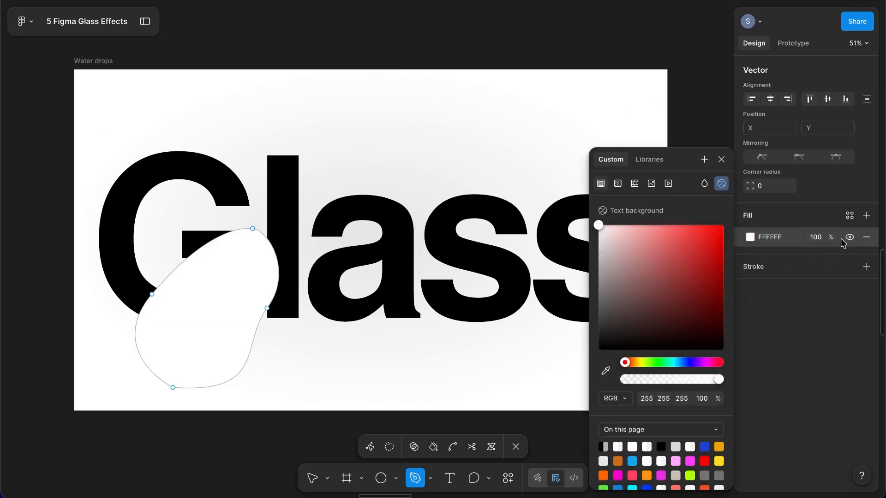
{"action": "left_click", "coordinate": [815, 238]}
{"action": "type", "text": "2"}
{"action": "key", "text": "Return"}
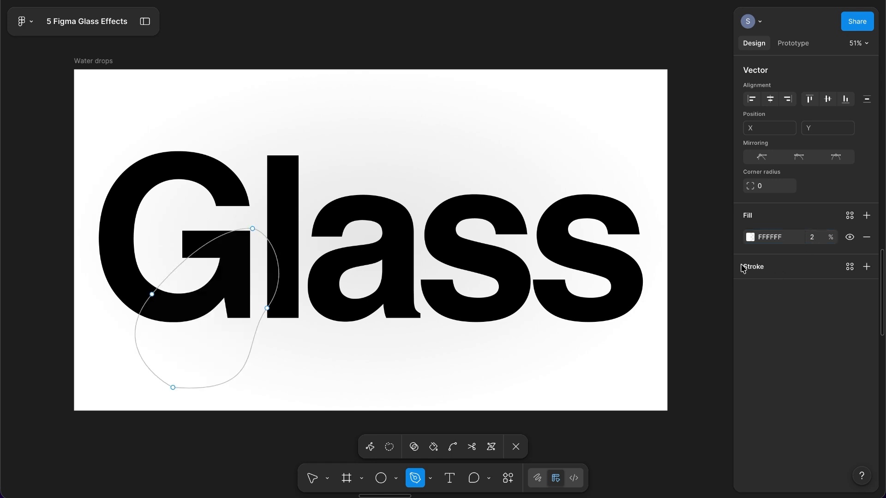
{"action": "left_click", "coordinate": [311, 479]}
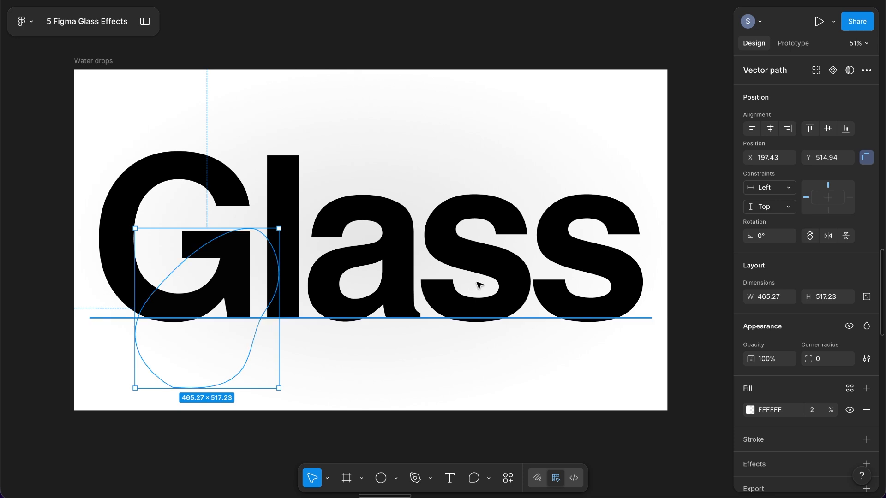
Add a Glass effect to the drop shape
{"action": "scroll", "coordinate": [780, 396], "scroll_direction": "down", "scroll_amount": 2}
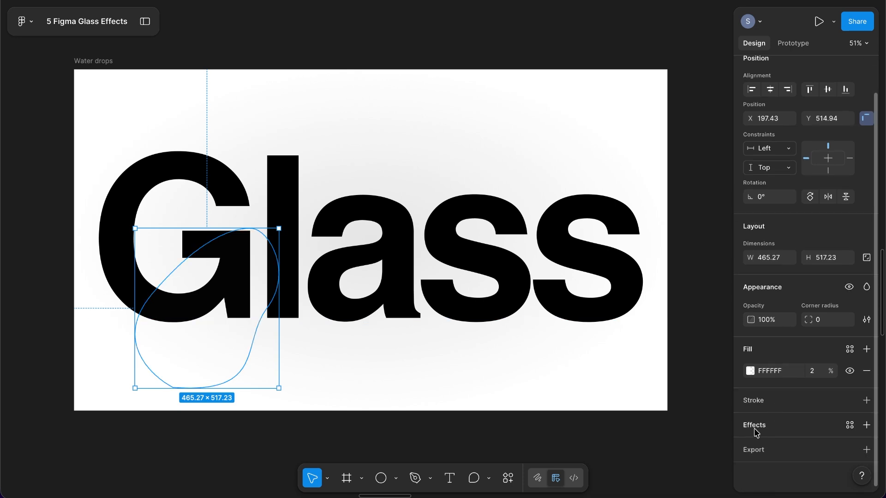
{"action": "left_click", "coordinate": [866, 427]}
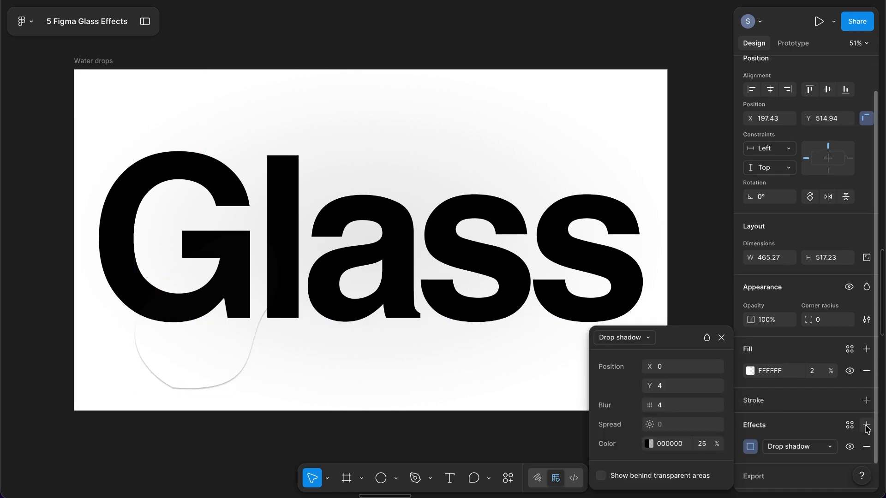
{"action": "left_click", "coordinate": [638, 341]}
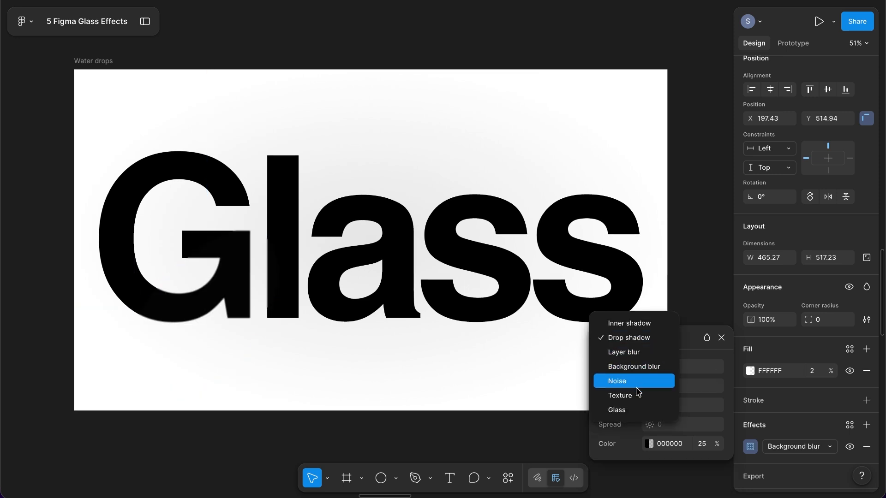
{"action": "left_click", "coordinate": [628, 411]}
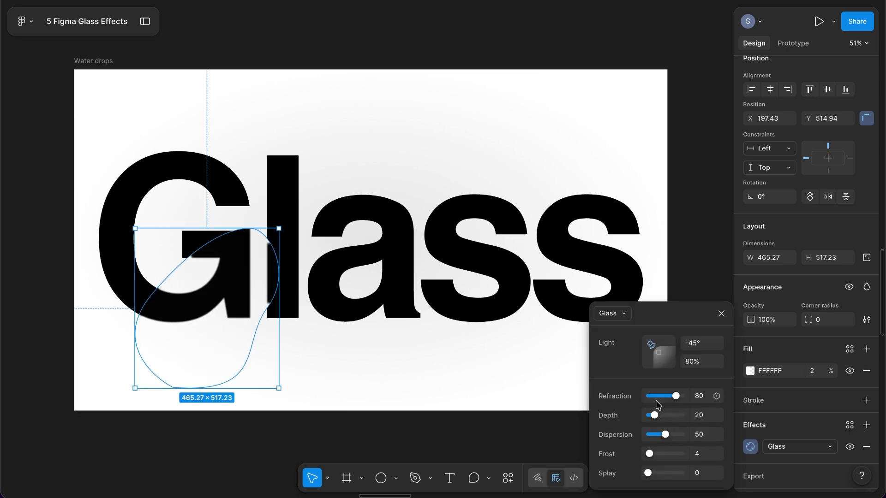
Set the glass refraction to 100, depth to 91, frost to 12 and splay to 37, and move the drop to X 137, Y 412
{"action": "left_click_drag", "start_coordinate": [655, 417], "coordinate": [682, 397]}
{"action": "left_click_drag", "start_coordinate": [650, 455], "coordinate": [660, 473]}
{"action": "left_click_drag", "start_coordinate": [230, 313], "coordinate": [245, 277]}
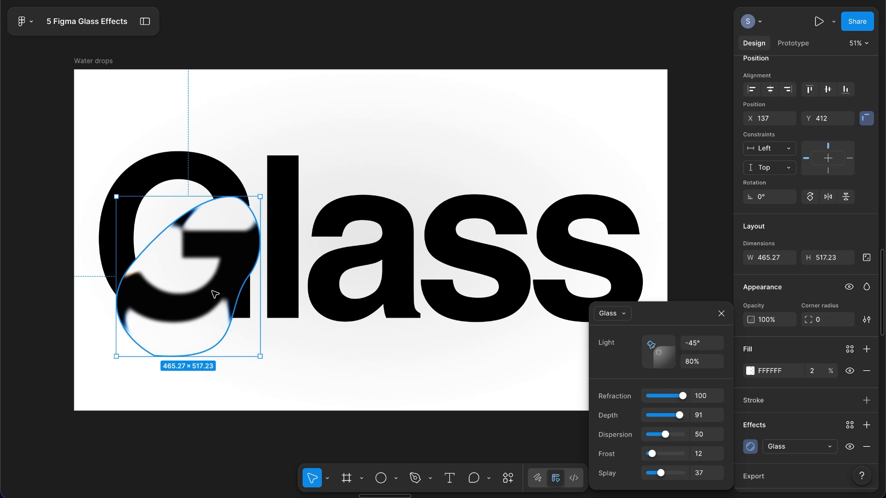
Add a drop shadow to the glass shape with a blur of 64 and an X offset of 60
{"action": "left_click", "coordinate": [865, 426]}
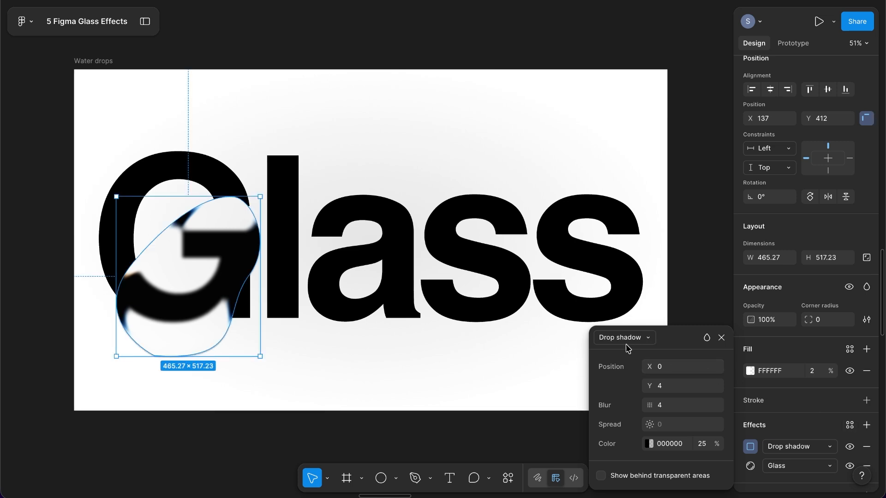
{"action": "left_click", "coordinate": [673, 406]}
{"action": "type", "text": "44"}
{"action": "key", "text": "Return"}
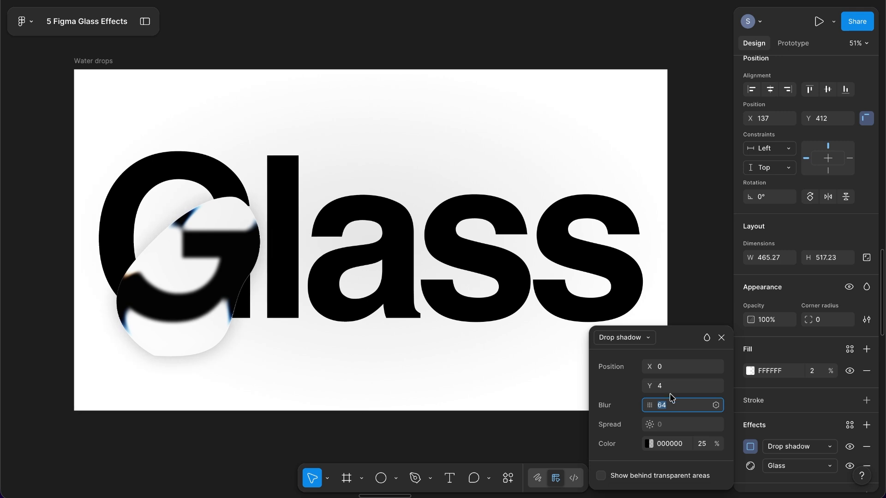
{"action": "left_click", "coordinate": [672, 369]}
{"action": "type", "text": "40"}
{"action": "key", "text": "Return"}
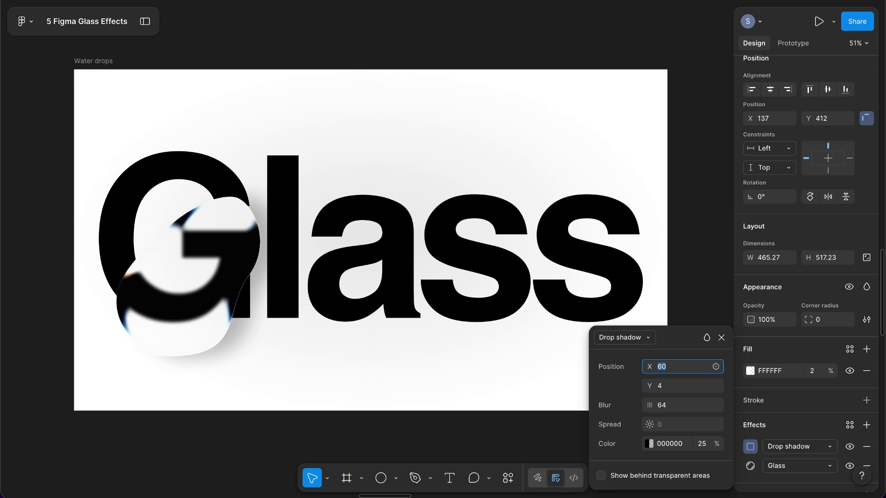
Set the drop shadow's Y offset to 14 and its blur to 44
{"action": "left_click", "coordinate": [675, 384]}
{"action": "type", "text": "-6"}
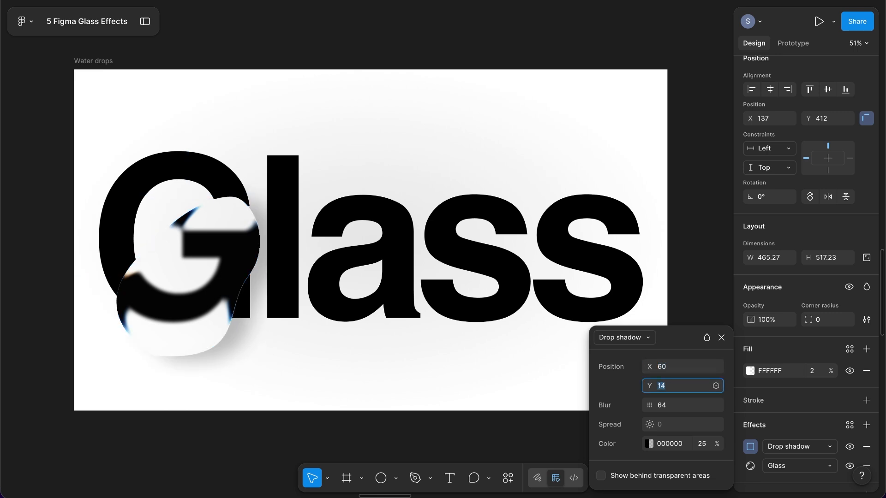
{"action": "key", "text": "Return"}
{"action": "type", "text": "14"}
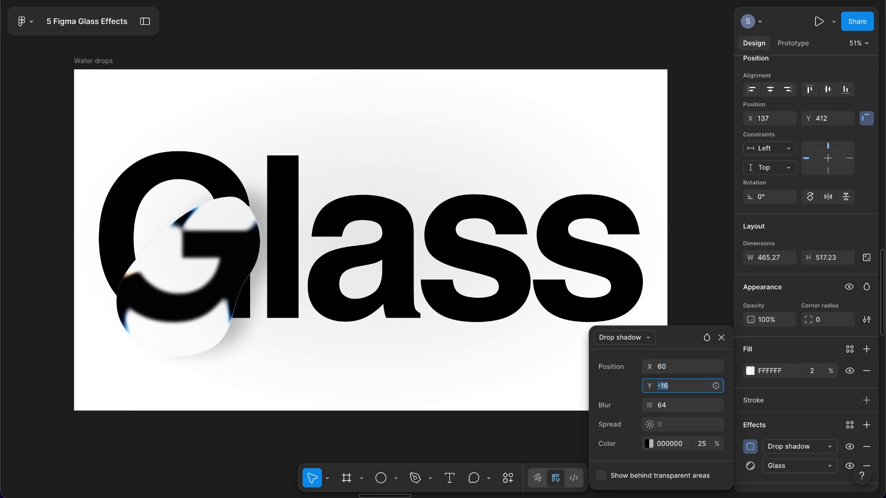
{"action": "key", "text": "Return"}
{"action": "left_click", "coordinate": [682, 407]}
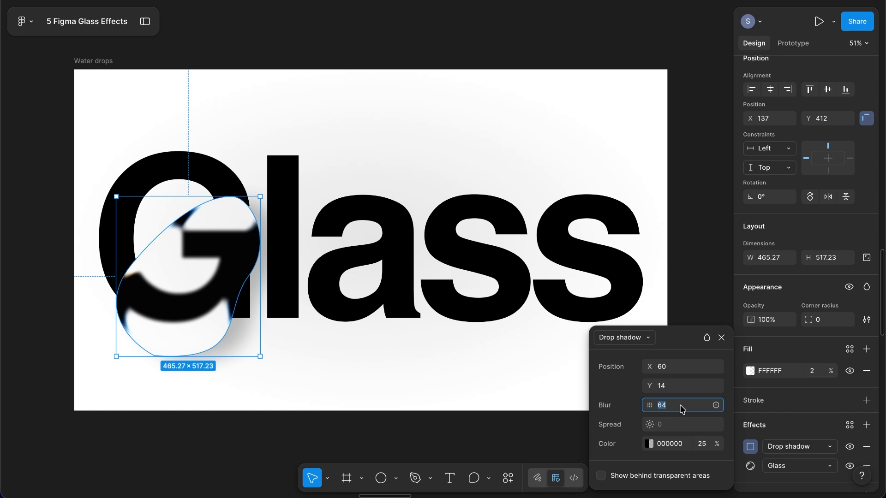
{"action": "type", "text": "44"}
{"action": "key", "text": "Return"}
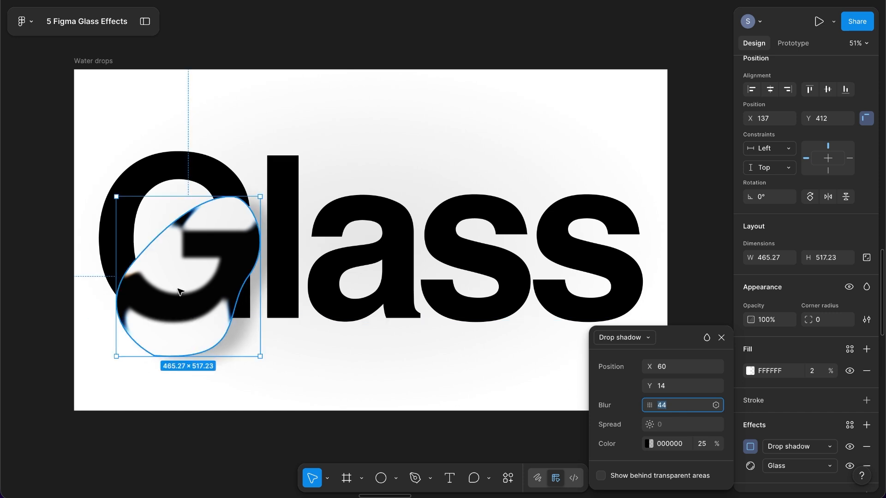
Place smaller glass drop copies on both s letters and a rotated one, about 314 × 350, between the a and the first s
{"action": "left_click_drag", "start_coordinate": [206, 279], "coordinate": [477, 180]}
{"action": "left_click_drag", "start_coordinate": [525, 110], "coordinate": [447, 197]}
{"action": "left_click_drag", "start_coordinate": [422, 229], "coordinate": [526, 330]}
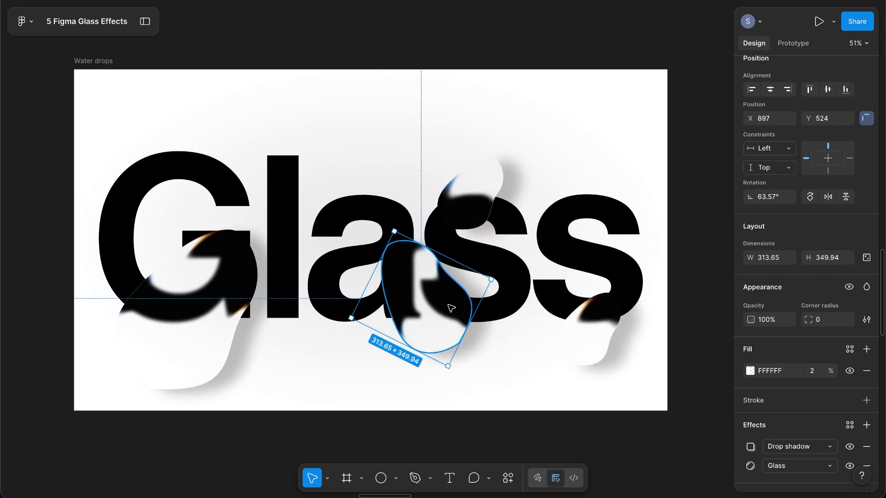
Reshape the rotated drop between the a and the first s by bending its anchor points with the Bend tool
{"action": "double_click", "coordinate": [434, 302]}
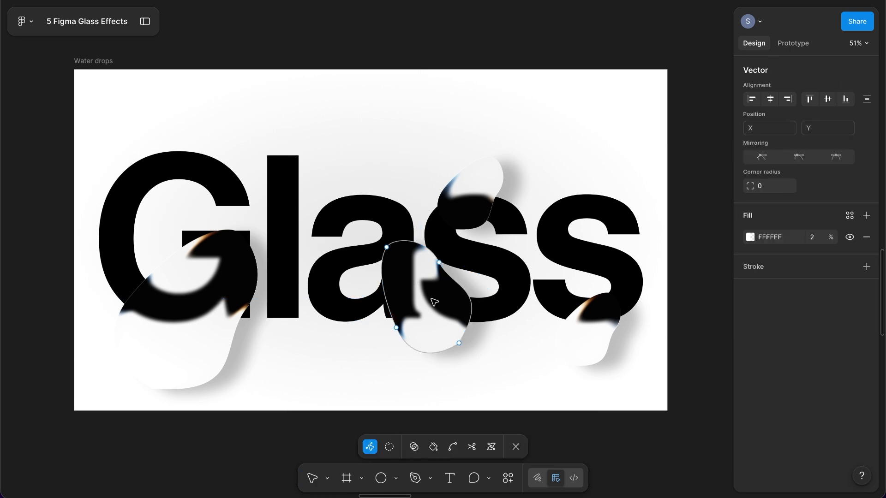
{"action": "left_click", "coordinate": [454, 449]}
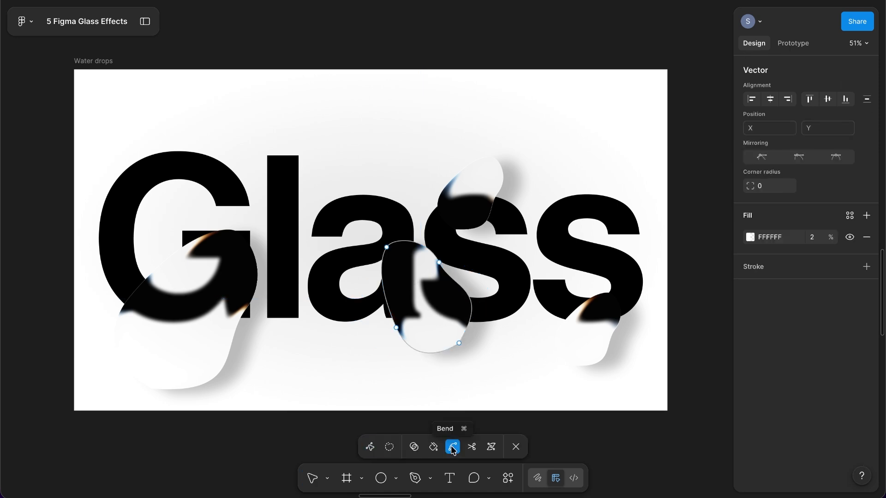
{"action": "left_click", "coordinate": [460, 344]}
{"action": "left_click_drag", "start_coordinate": [460, 344], "coordinate": [355, 350]}
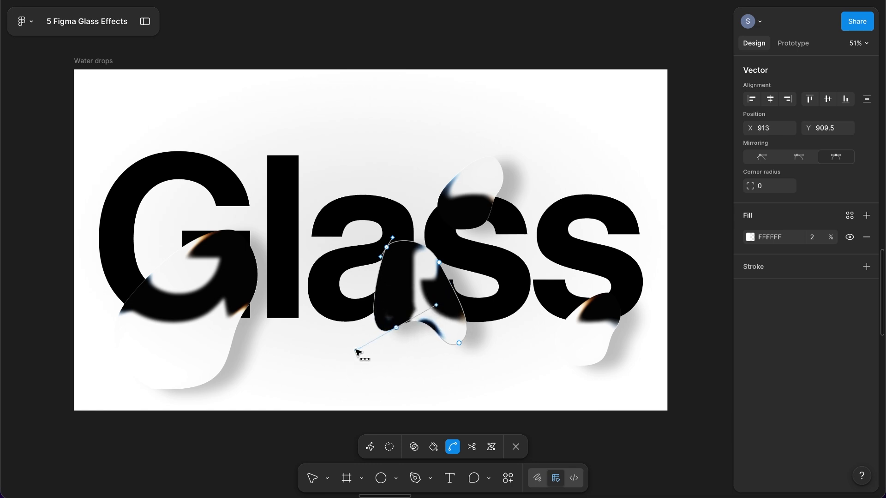
{"action": "left_click", "coordinate": [387, 248]}
{"action": "left_click_drag", "start_coordinate": [390, 250], "coordinate": [412, 289]}
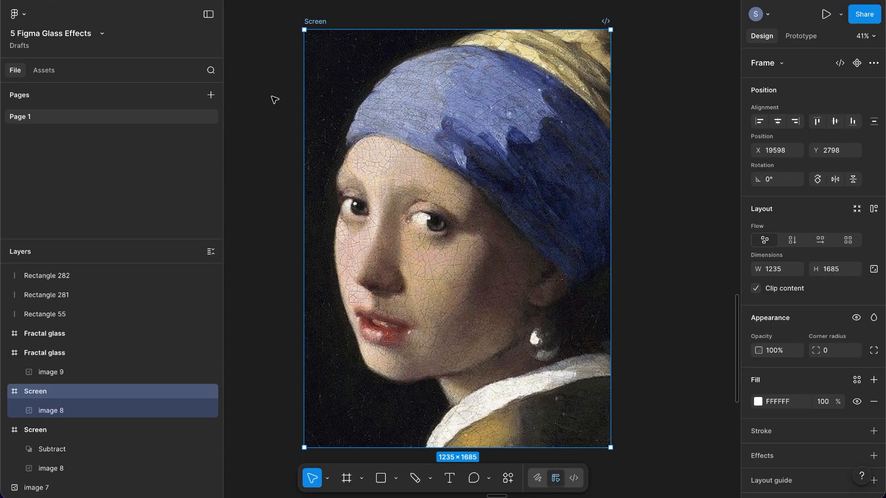
Cover the painting's Screen frame with a 1235 × 1685 rectangle and draw a freehand E92EE7 zigzag of weight 129 over it
{"action": "left_click", "coordinate": [381, 479]}
{"action": "left_click_drag", "start_coordinate": [304, 30], "coordinate": [609, 447]}
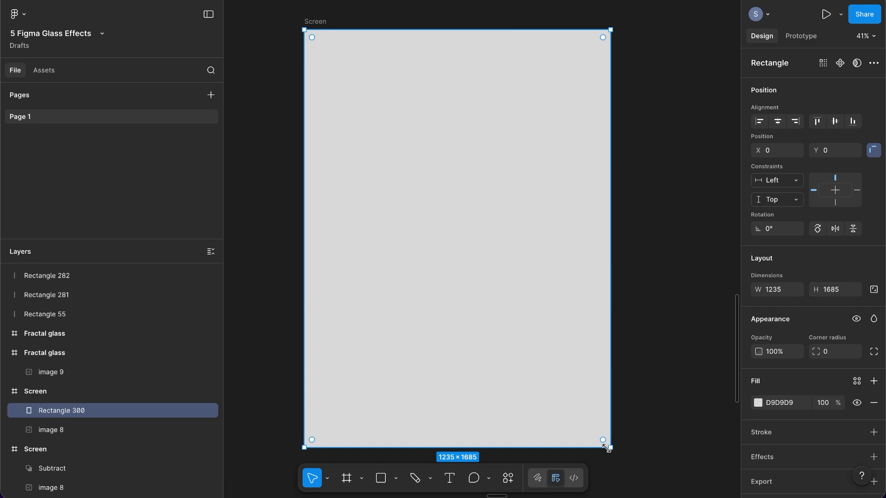
{"action": "left_click", "coordinate": [417, 479]}
{"action": "mouse_move", "coordinate": [346, 164]}
{"action": "left_mouse_down"}
{"action": "mouse_move", "coordinate": [528, 100]}
{"action": "mouse_move", "coordinate": [542, 122]}
{"action": "mouse_move", "coordinate": [400, 213]}
{"action": "mouse_move", "coordinate": [359, 262]}
{"action": "mouse_move", "coordinate": [494, 210]}
{"action": "mouse_move", "coordinate": [545, 224]}
{"action": "mouse_move", "coordinate": [437, 291]}
{"action": "mouse_move", "coordinate": [398, 333]}
{"action": "mouse_move", "coordinate": [529, 310]}
{"action": "mouse_move", "coordinate": [555, 330]}
{"action": "mouse_move", "coordinate": [445, 427]}
{"action": "mouse_move", "coordinate": [534, 446]}
{"action": "left_mouse_up"}
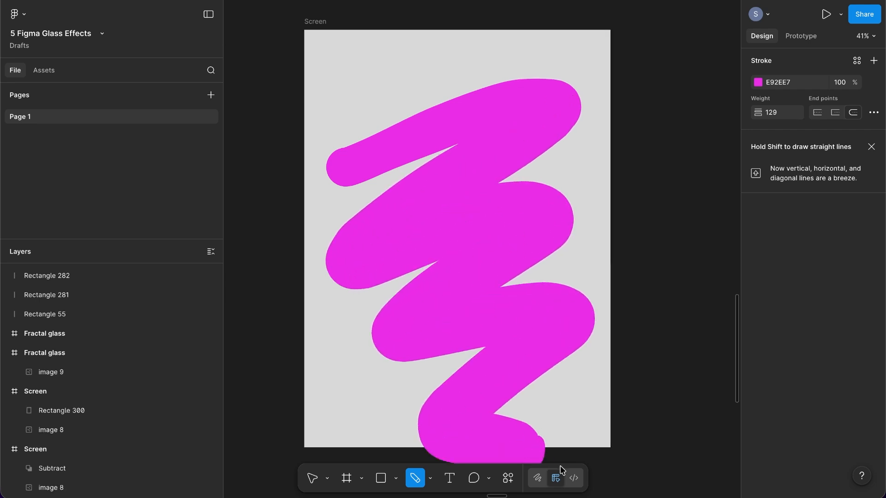
Try to subtract the magenta zigzag from the rectangle covering the painting, and undo the subtraction
{"action": "left_click", "coordinate": [313, 477]}
{"action": "left_click", "coordinate": [469, 284]}
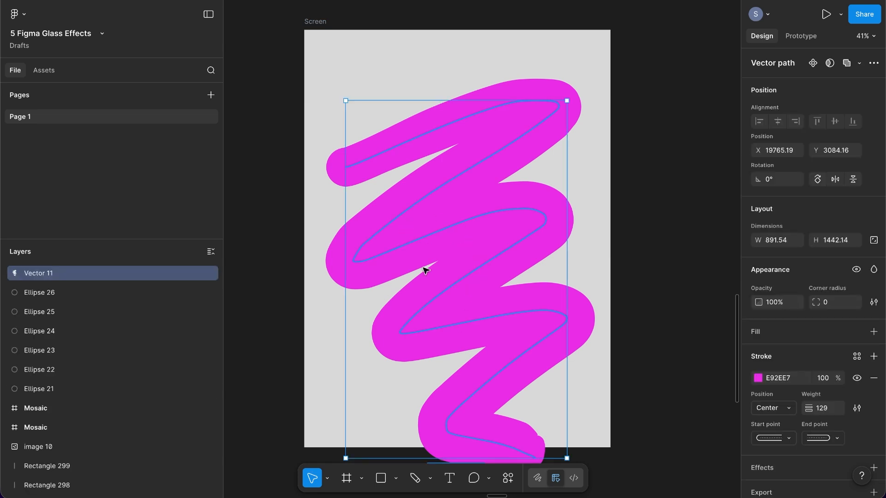
{"action": "left_click", "coordinate": [322, 325], "text": "shift"}
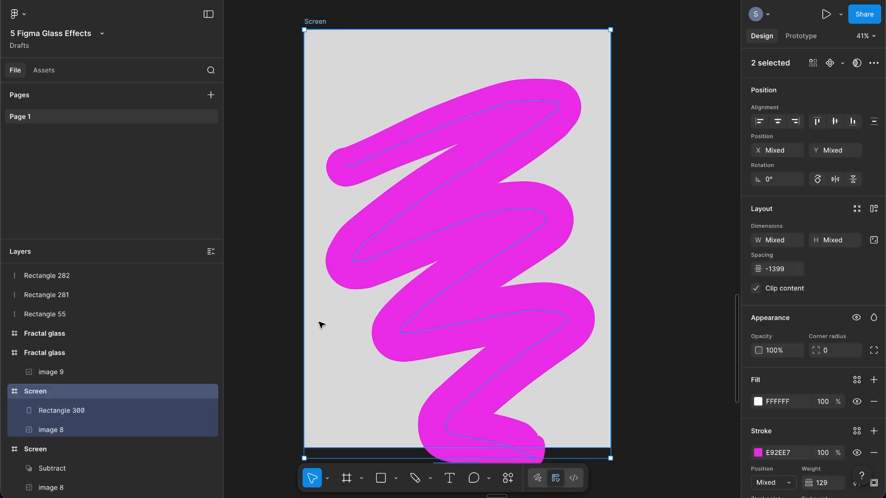
{"action": "left_click", "coordinate": [55, 429]}
{"action": "left_click", "coordinate": [59, 412]}
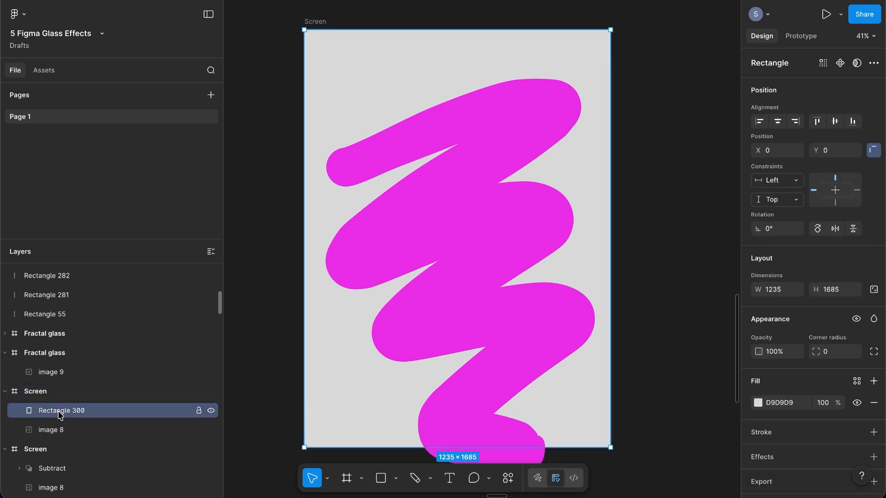
{"action": "left_click", "coordinate": [412, 213], "text": "shift"}
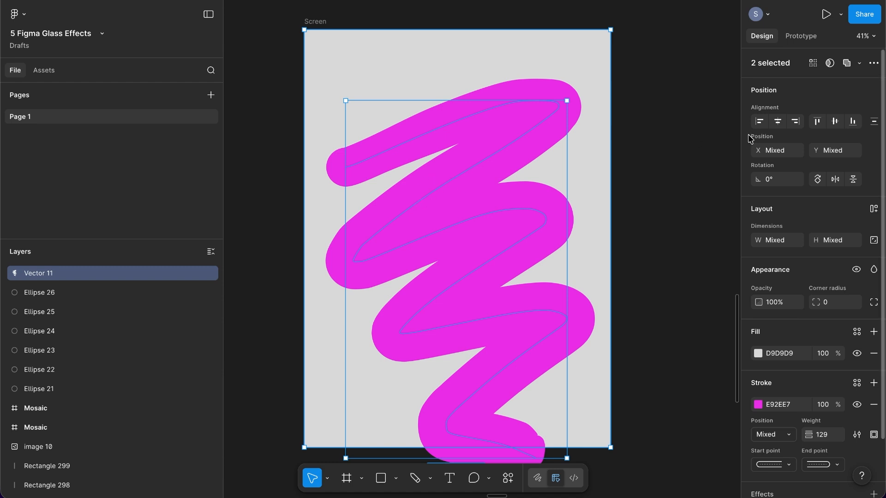
{"action": "left_click", "coordinate": [859, 64]}
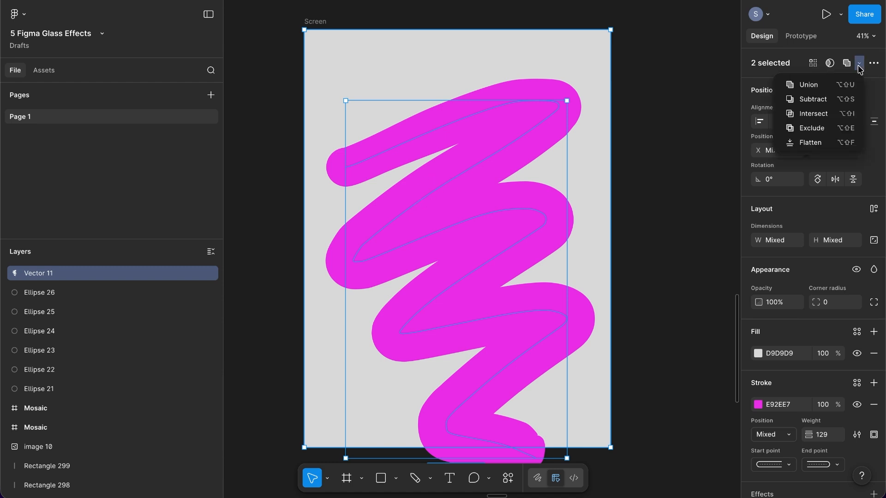
{"action": "left_click", "coordinate": [822, 102]}
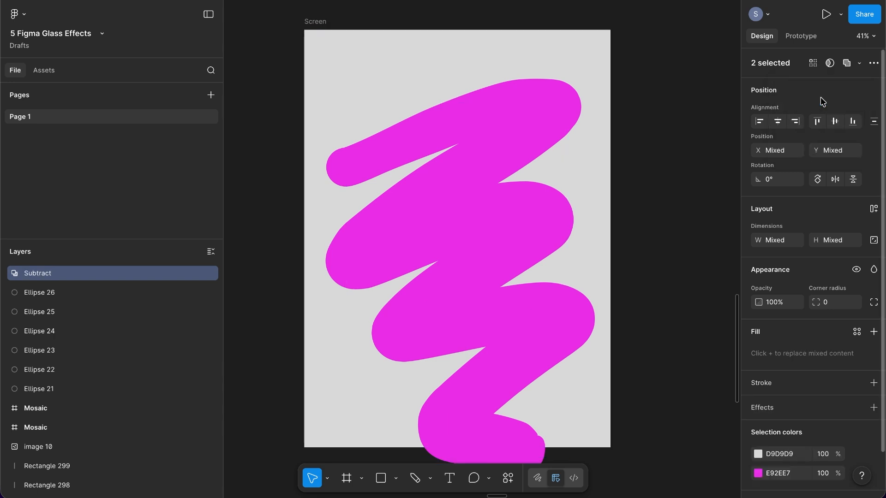
{"action": "key", "text": "ctrl+z"}
{"action": "left_click", "coordinate": [652, 250]}
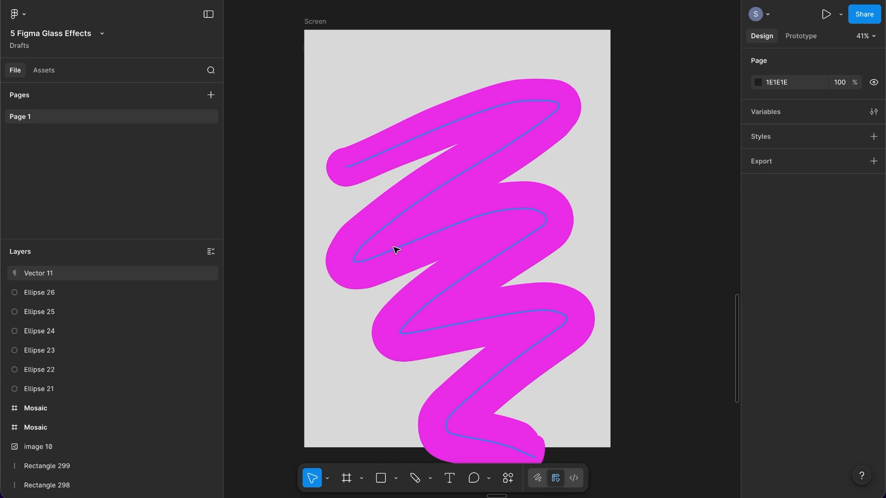
Cut the magenta zigzag vector from the page and paste it into the Screen frame above the rectangle
{"action": "left_click", "coordinate": [408, 211]}
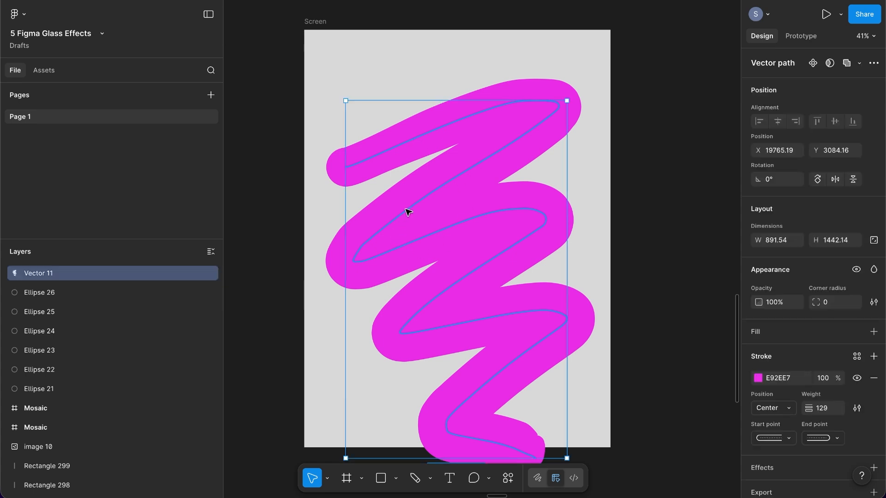
{"action": "key", "text": "Delete"}
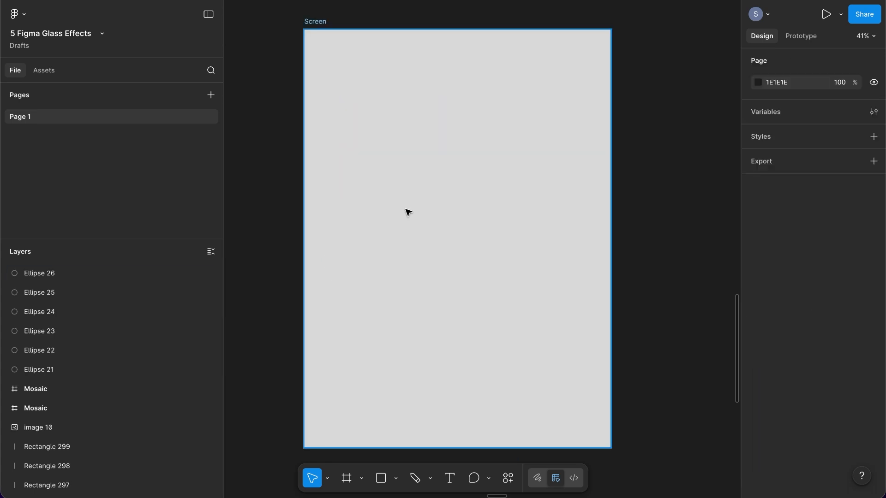
{"action": "left_click", "coordinate": [315, 21]}
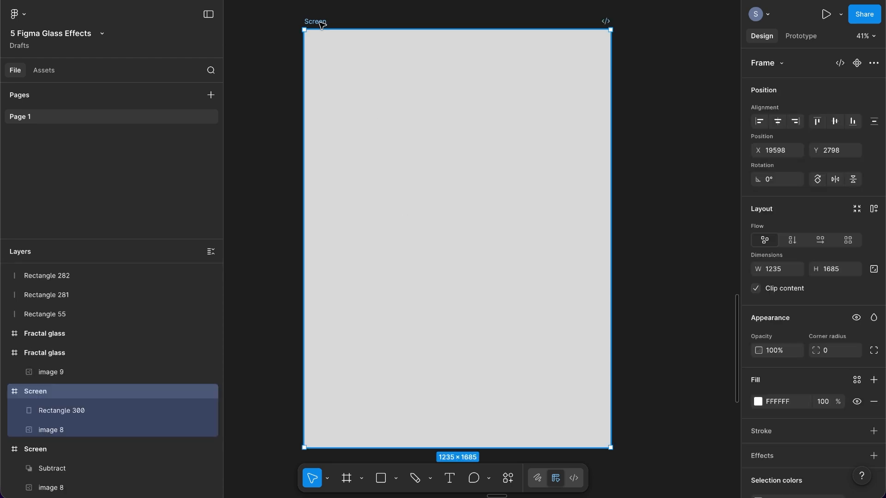
{"action": "key", "text": "ctrl+z"}
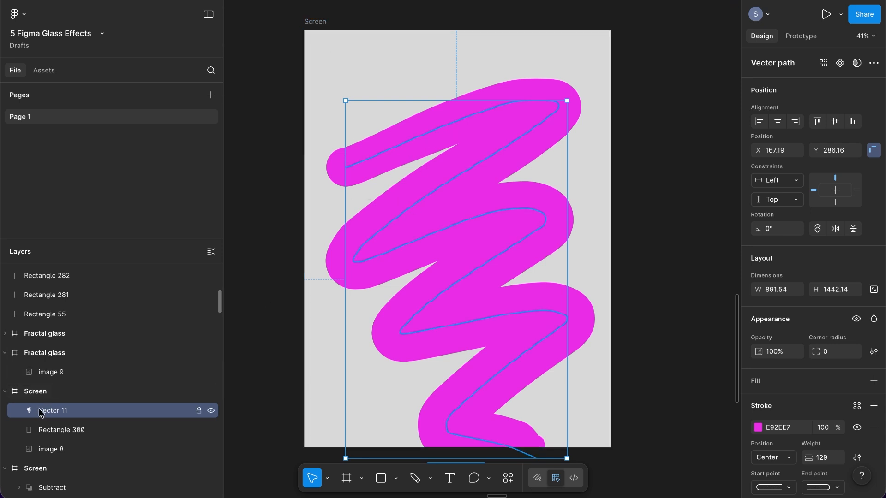
Subtract the magenta zigzag vector from the rectangle inside the Screen frame
{"action": "left_click", "coordinate": [60, 429], "text": "shift"}
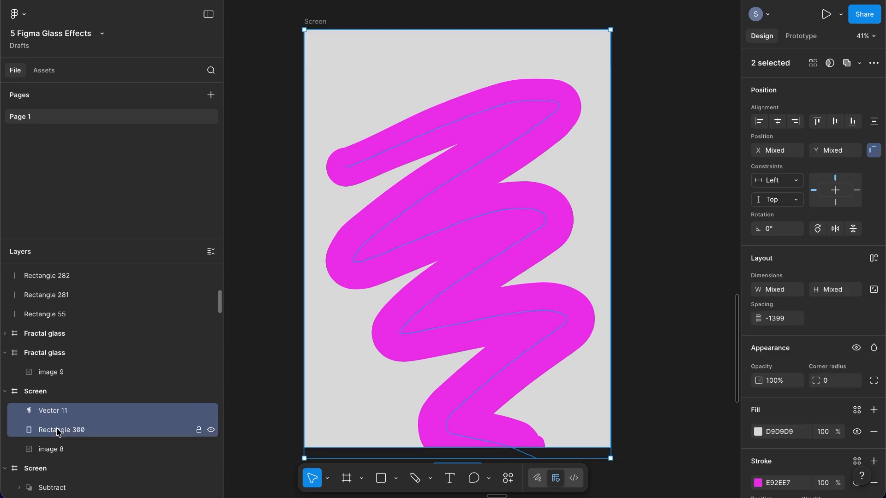
{"action": "left_click", "coordinate": [857, 63]}
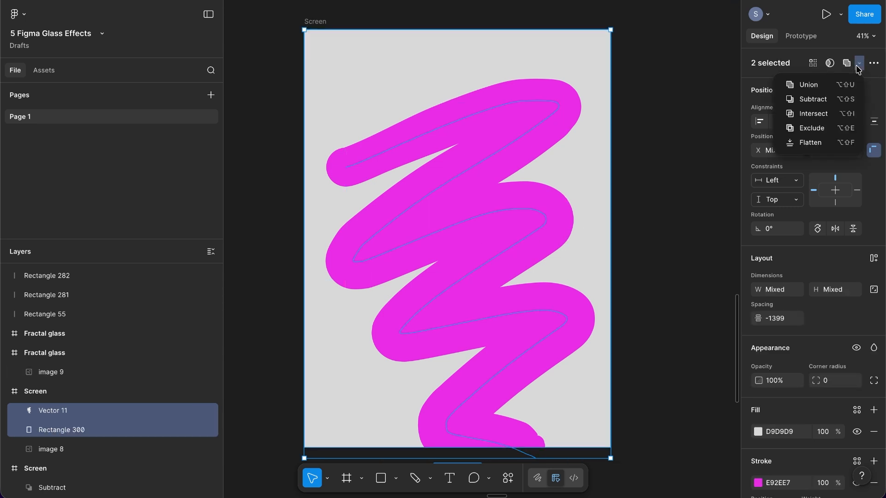
{"action": "left_click", "coordinate": [819, 100]}
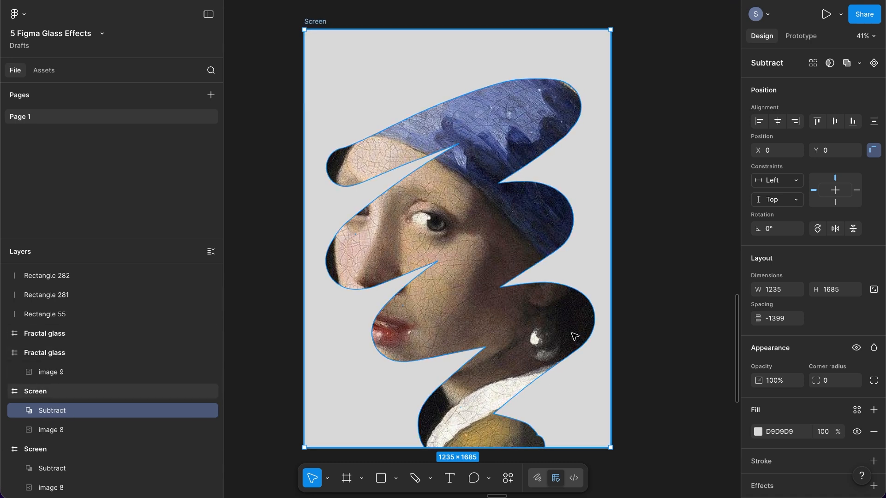
Set the subtracted shape's fill to FFFFFF at 2% opacity
{"action": "left_click", "coordinate": [780, 434]}
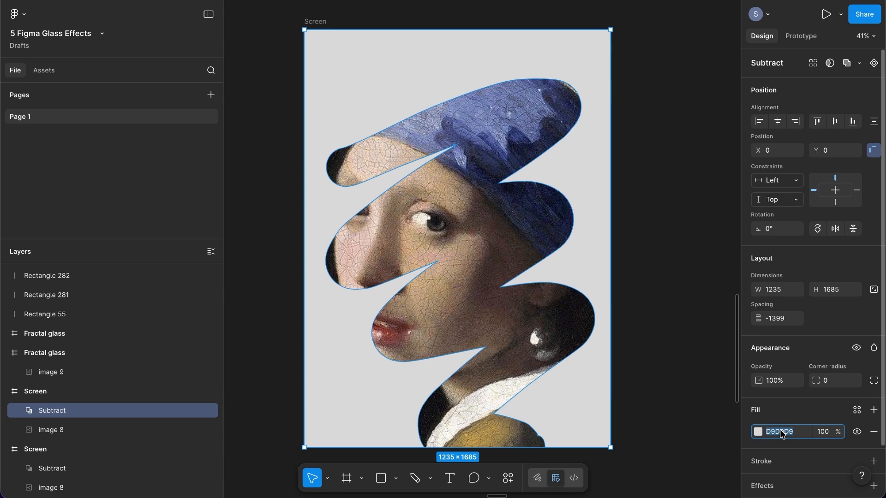
{"action": "type", "text": "ff"}
{"action": "type", "text": "fff"}
{"action": "key", "text": "Return"}
{"action": "left_click", "coordinate": [830, 435]}
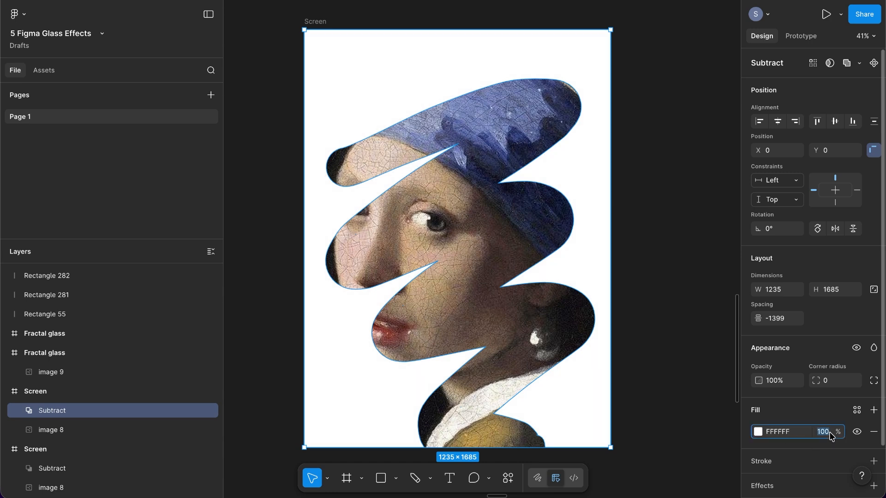
{"action": "type", "text": "2"}
{"action": "key", "text": "Return"}
Give the subtracted shape a Glass effect with depth 78 and a strongly raised frost
{"action": "scroll", "coordinate": [784, 429], "scroll_direction": "down", "scroll_amount": 2}
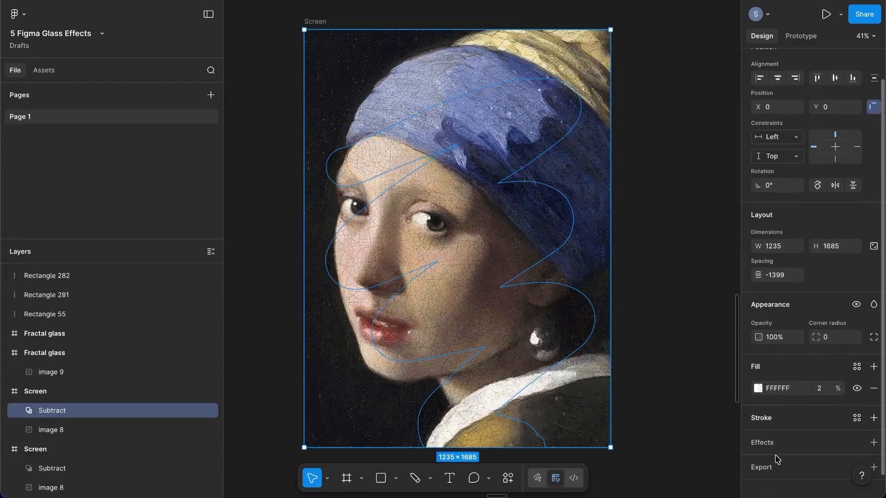
{"action": "left_click", "coordinate": [767, 433]}
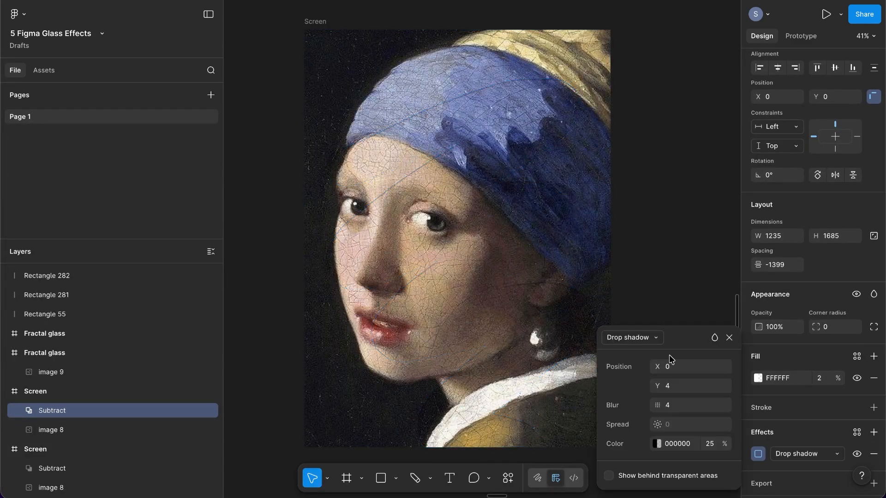
{"action": "left_click", "coordinate": [636, 339]}
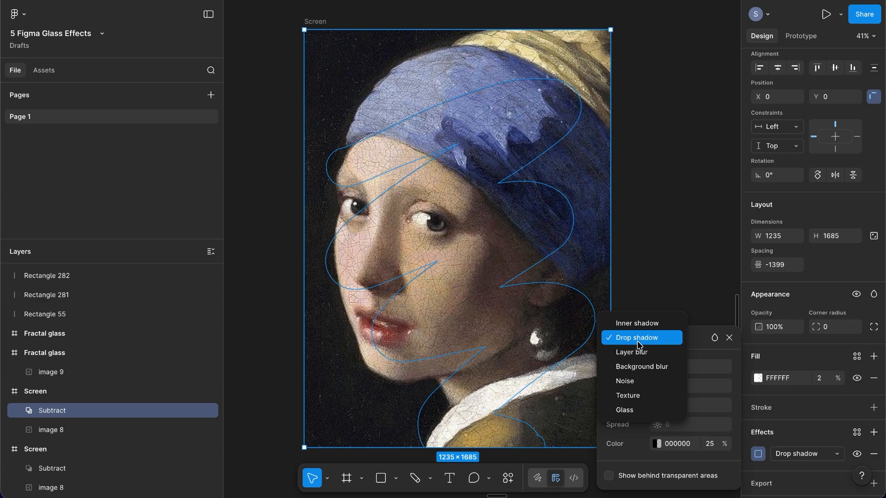
{"action": "left_click", "coordinate": [631, 411]}
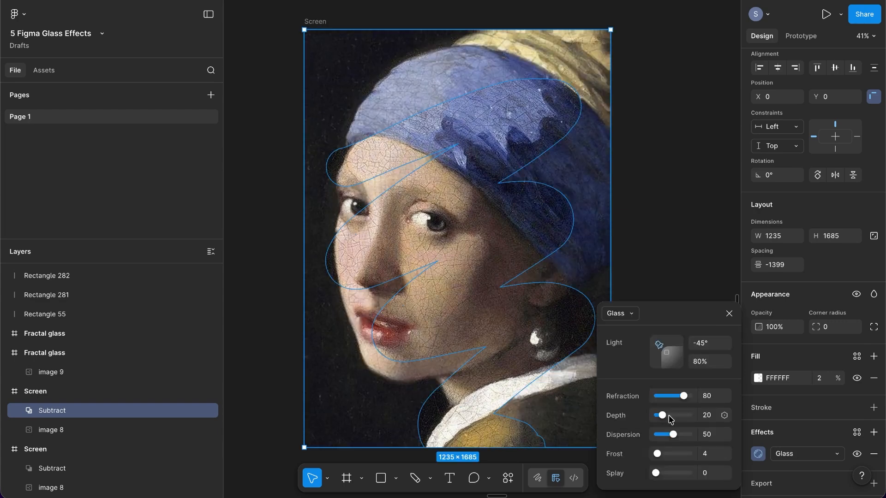
{"action": "left_click_drag", "start_coordinate": [662, 415], "coordinate": [680, 414]}
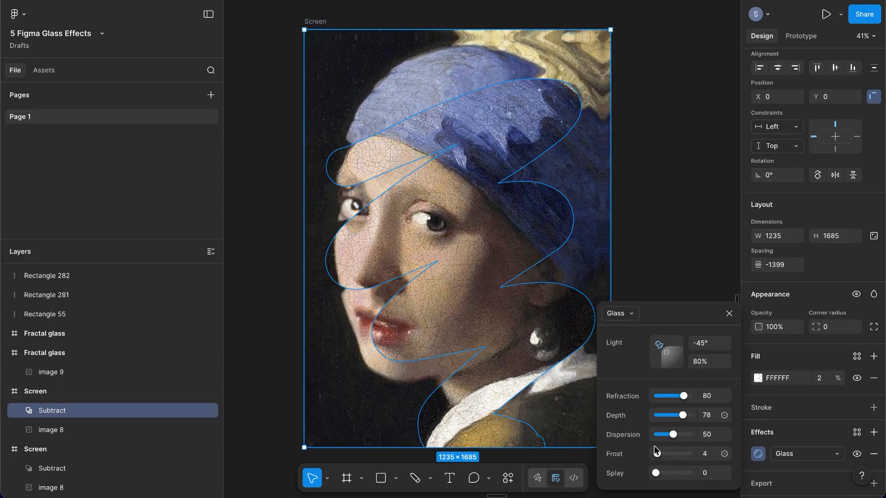
{"action": "left_click_drag", "start_coordinate": [657, 456], "coordinate": [680, 470]}
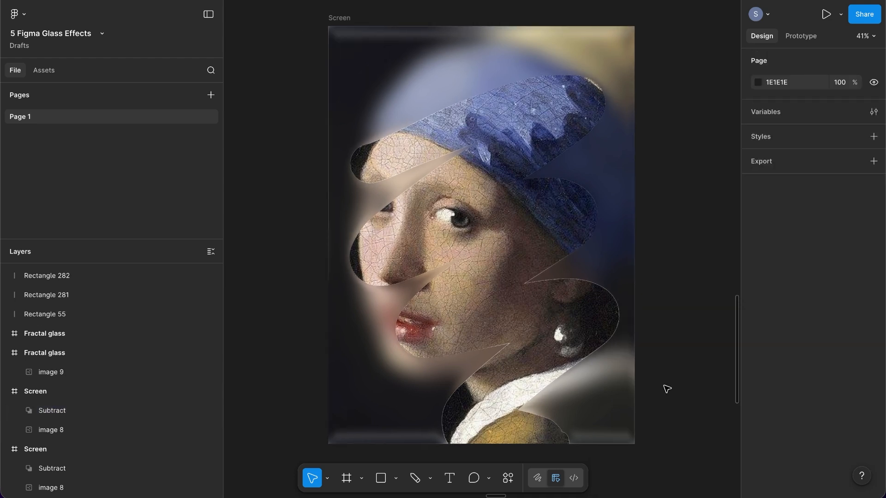
Replace the subtracted shape's fill with the dark blue 1E2037 sampled from the painting's headscarf
{"action": "left_click", "coordinate": [383, 385]}
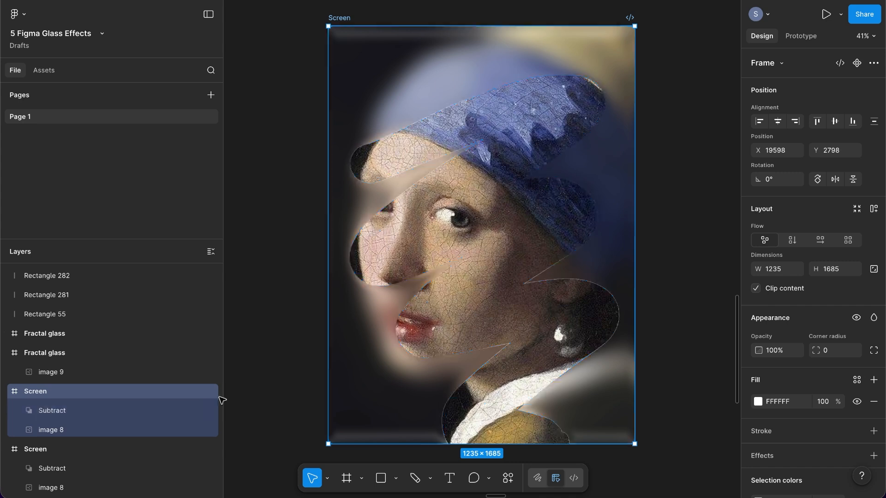
{"action": "left_click", "coordinate": [121, 408]}
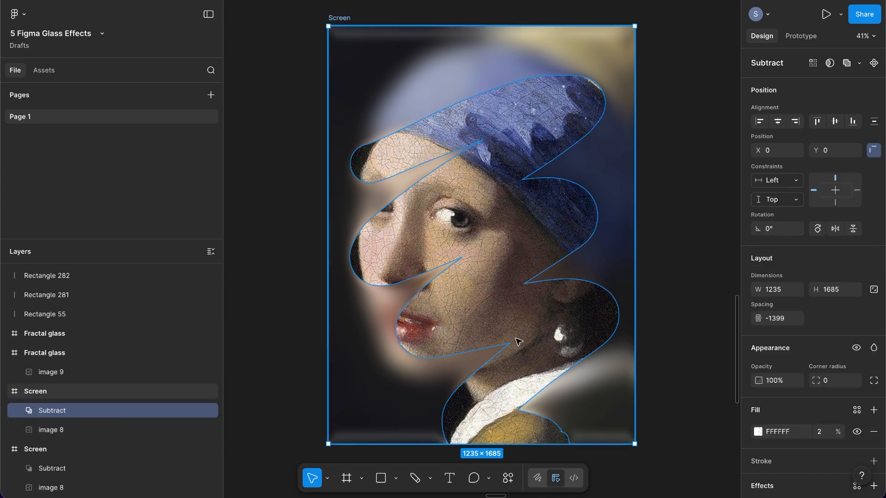
{"action": "left_click", "coordinate": [757, 432]}
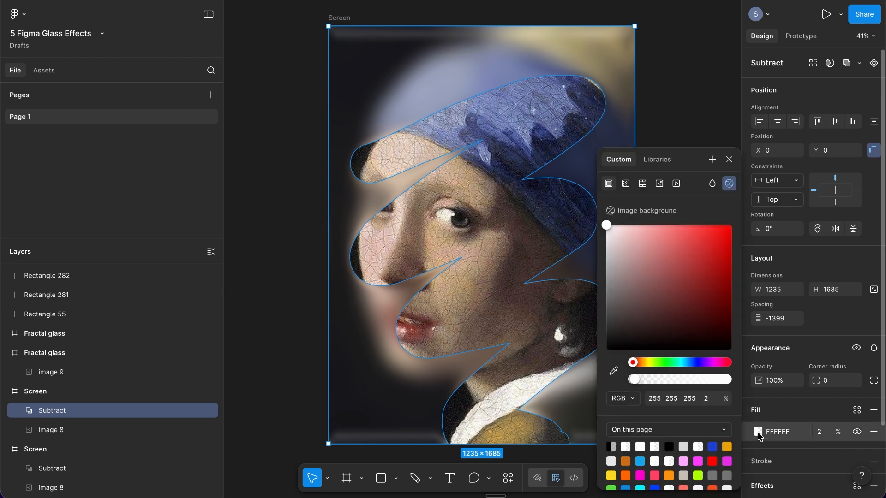
{"action": "left_click", "coordinate": [613, 372]}
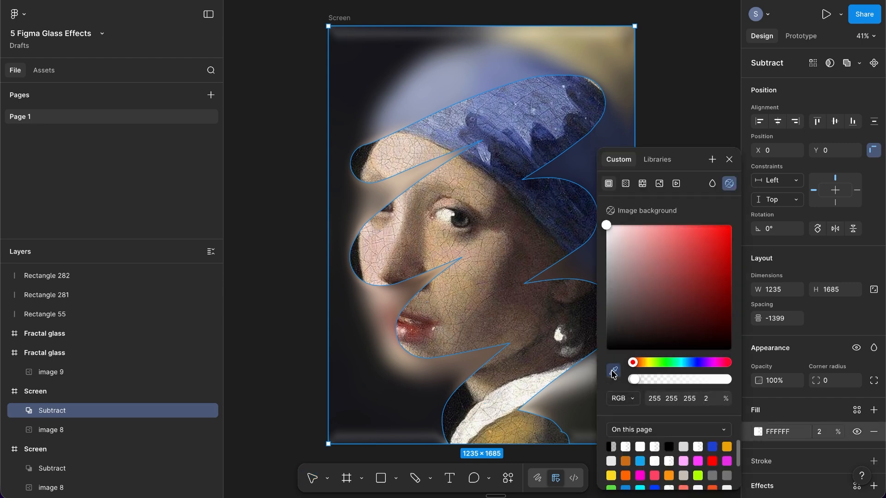
{"action": "left_click", "coordinate": [507, 168]}
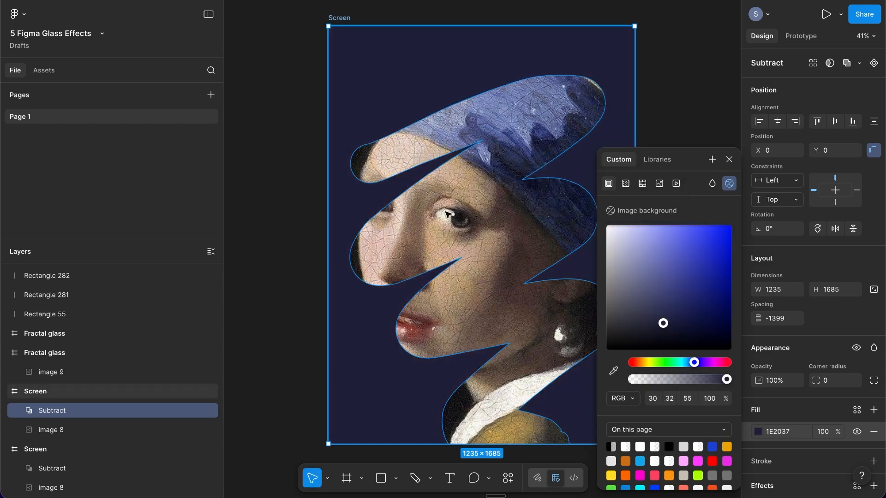
Try the dark blue fill at 10% opacity and settle on 20%
{"action": "left_click", "coordinate": [829, 433]}
{"action": "type", "text": "10"}
{"action": "key", "text": "Return"}
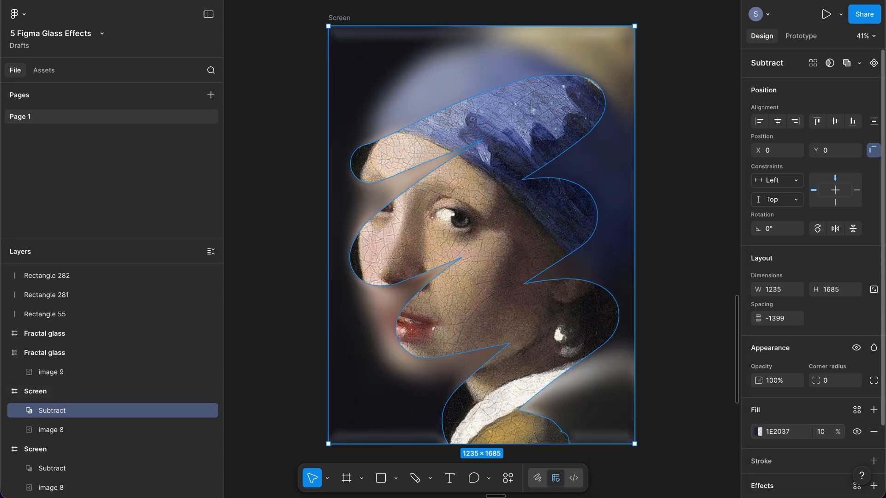
{"action": "left_click", "coordinate": [828, 435]}
{"action": "type", "text": "20"}
{"action": "key", "text": "Return"}
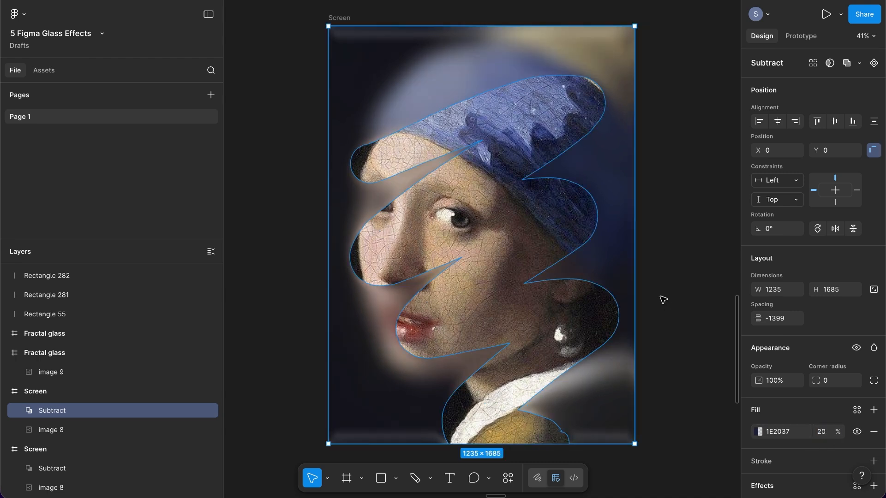
{"action": "left_click", "coordinate": [662, 299]}
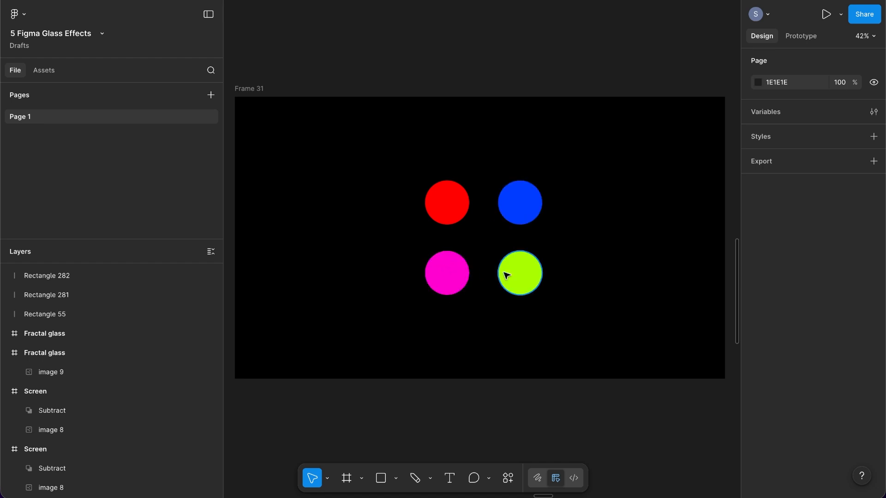
Add a Layer blur effect to all four coloured circles in Frame 31
{"action": "left_click", "coordinate": [458, 210]}
{"action": "left_click", "coordinate": [457, 275], "text": "shift"}
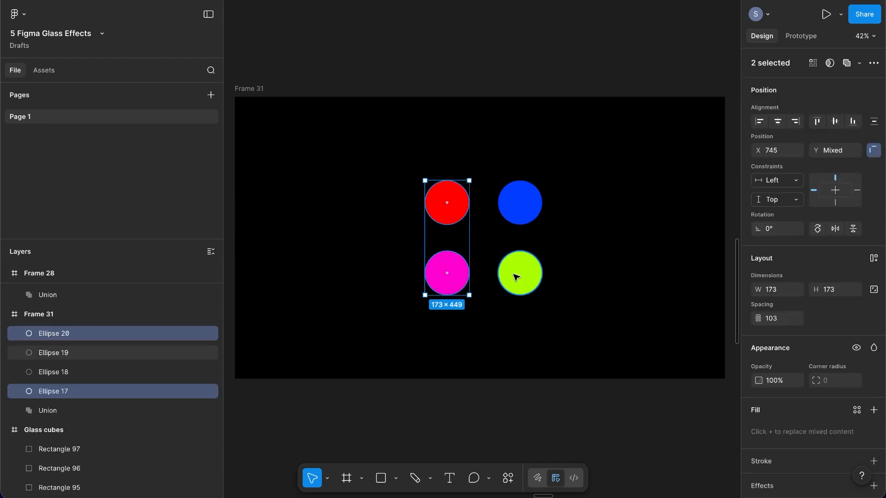
{"action": "left_click", "coordinate": [516, 277], "text": "shift"}
{"action": "left_click", "coordinate": [530, 202], "text": "shift"}
{"action": "scroll", "coordinate": [819, 419], "scroll_direction": "down", "scroll_amount": 2}
{"action": "scroll", "coordinate": [820, 419], "scroll_direction": "down", "scroll_amount": 1}
{"action": "left_click", "coordinate": [774, 385]}
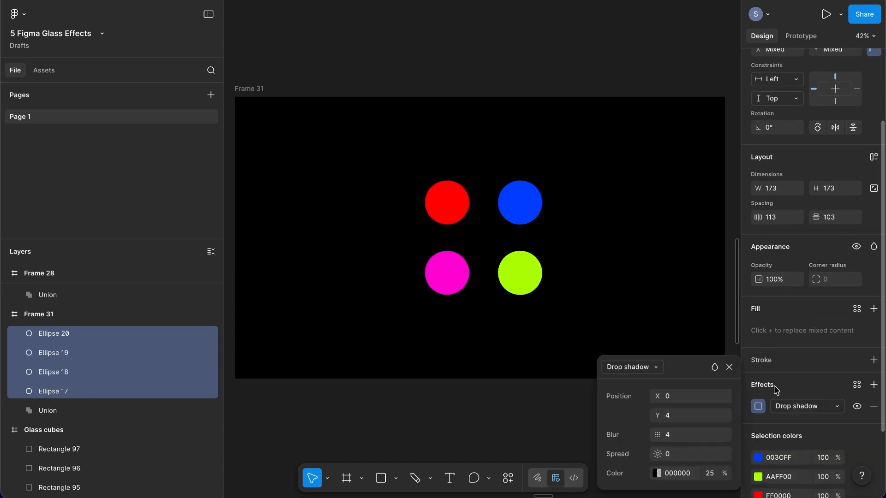
{"action": "left_click", "coordinate": [651, 367]}
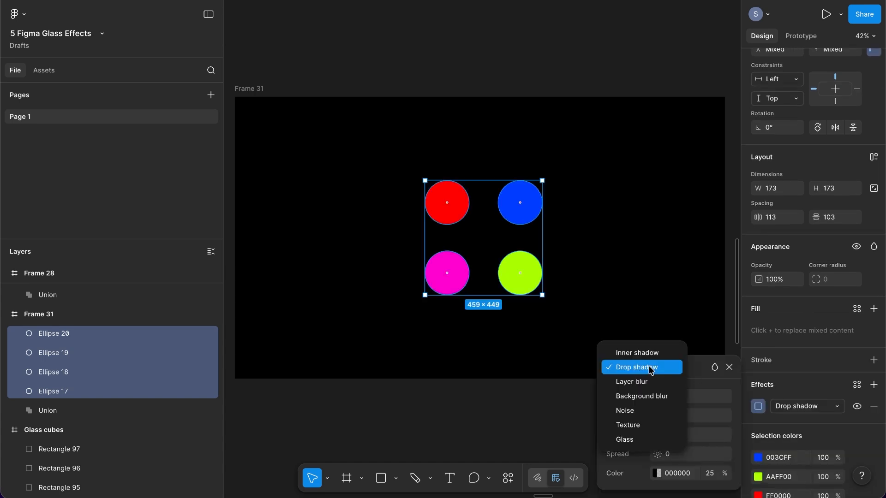
{"action": "left_click", "coordinate": [630, 382]}
Set the four circles' uniform layer blur to 100
{"action": "left_click", "coordinate": [672, 414]}
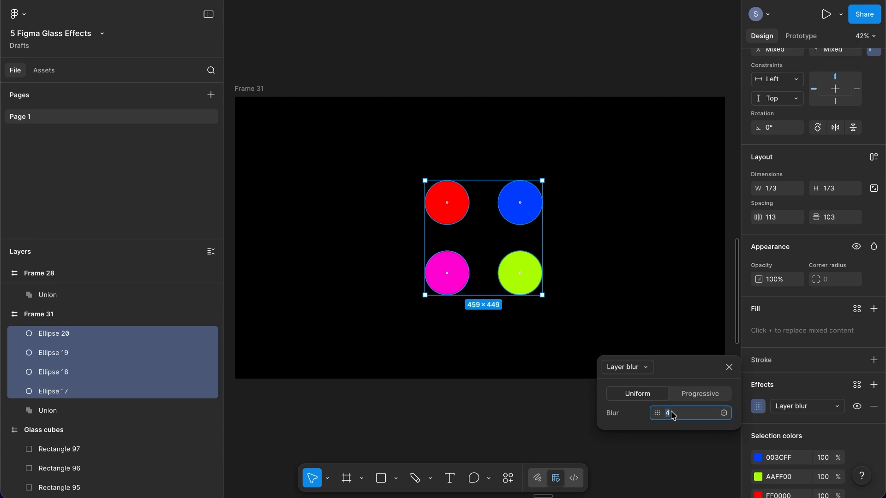
{"action": "type", "text": "100"}
{"action": "key", "text": "Return"}
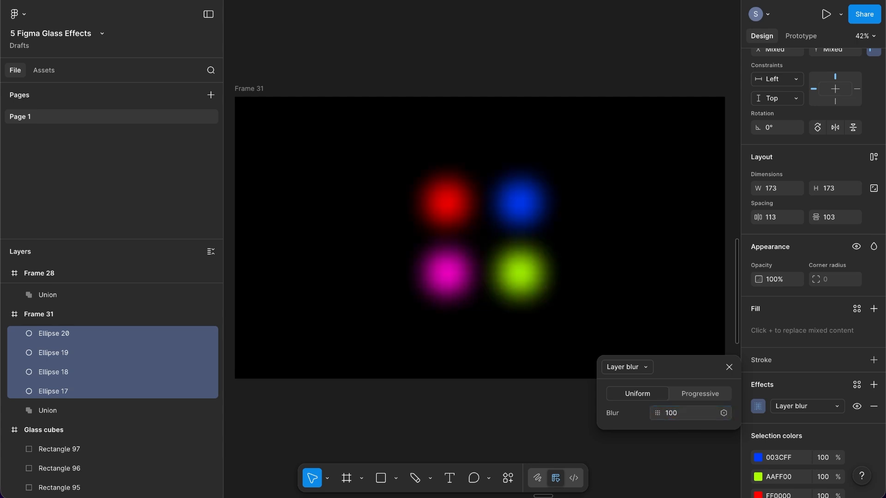
{"action": "left_click", "coordinate": [536, 83]}
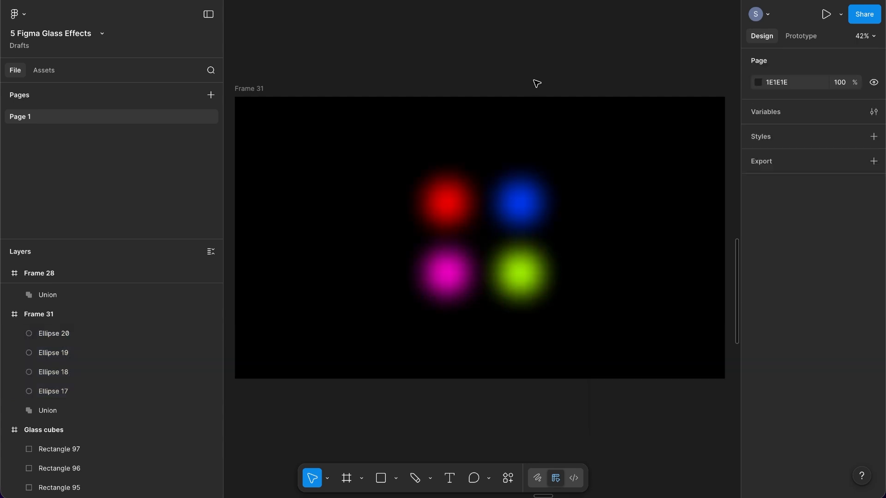
Draw a 269 × 269 square over the blurred red circle and fill it with FFFFFF at 2% opacity
{"action": "left_click", "coordinate": [381, 477]}
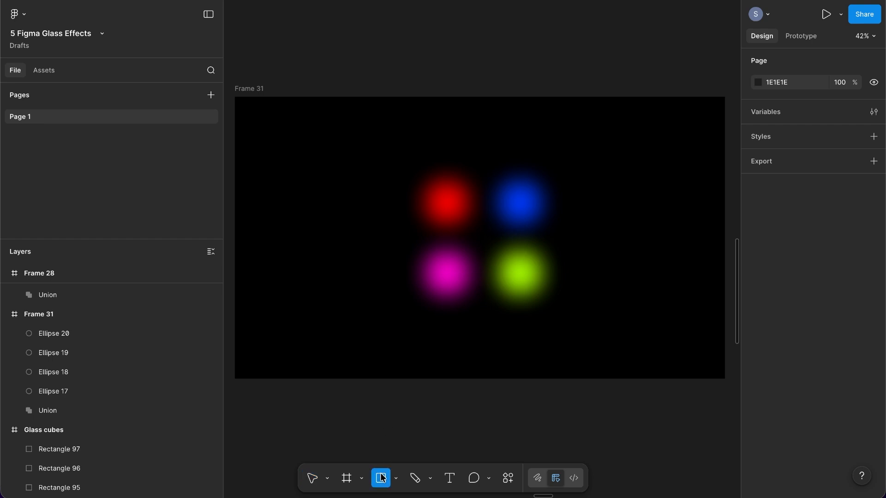
{"action": "left_click_drag", "start_coordinate": [403, 167], "coordinate": [460, 224]}
{"action": "left_click", "coordinate": [789, 402]}
{"action": "type", "text": "fff"}
{"action": "key", "text": "Return"}
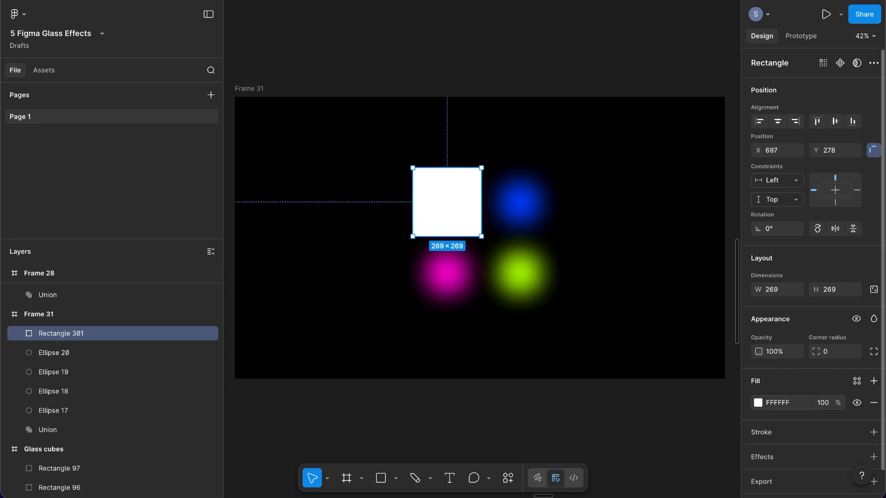
{"action": "left_click", "coordinate": [826, 402]}
{"action": "type", "text": "2"}
{"action": "key", "text": "Return"}
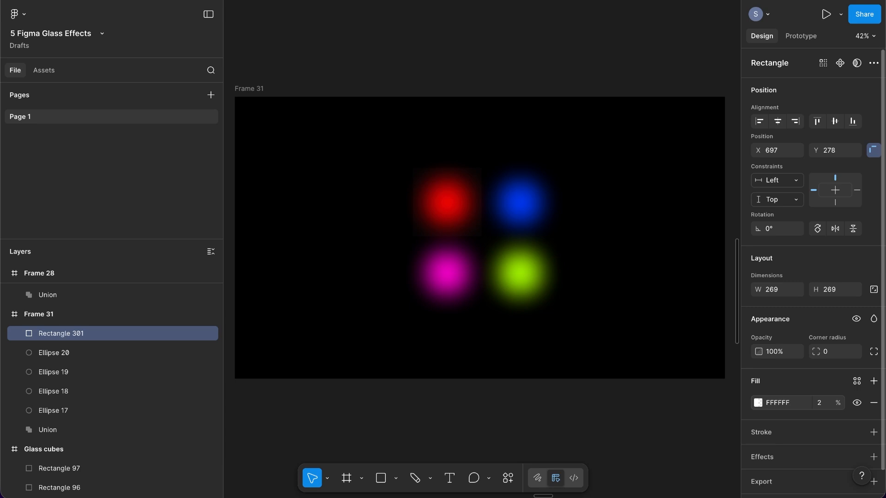
Give the square over the red circle a Glass effect with depth 100
{"action": "left_click", "coordinate": [873, 457]}
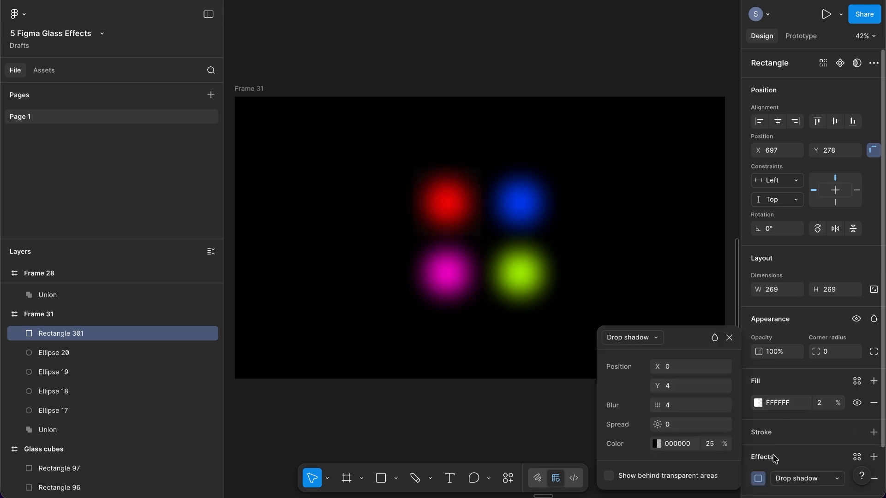
{"action": "left_click", "coordinate": [648, 342]}
{"action": "left_click", "coordinate": [637, 409]}
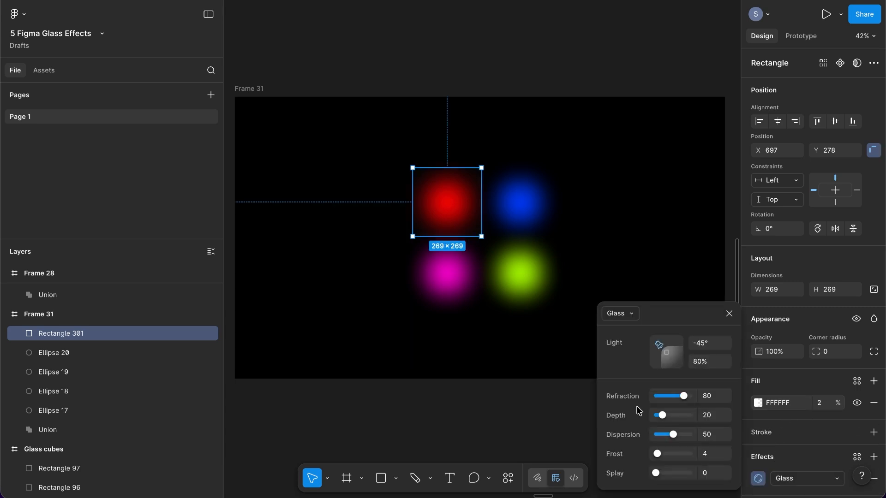
{"action": "left_click_drag", "start_coordinate": [661, 415], "coordinate": [691, 415]}
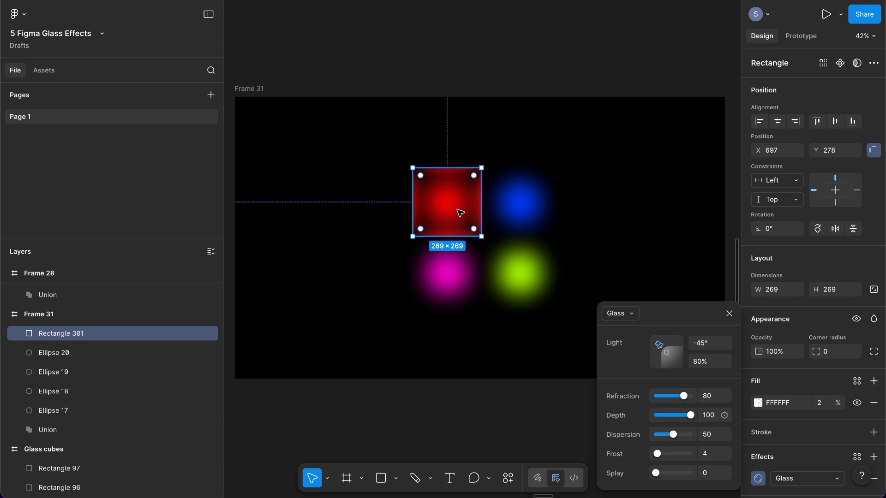
{"action": "key", "text": "Escape"}
{"action": "key", "text": "Escape"}
Duplicate the glass square over the blue, green and magenta circles
{"action": "left_click_drag", "start_coordinate": [451, 215], "coordinate": [462, 286], "text": "alt"}
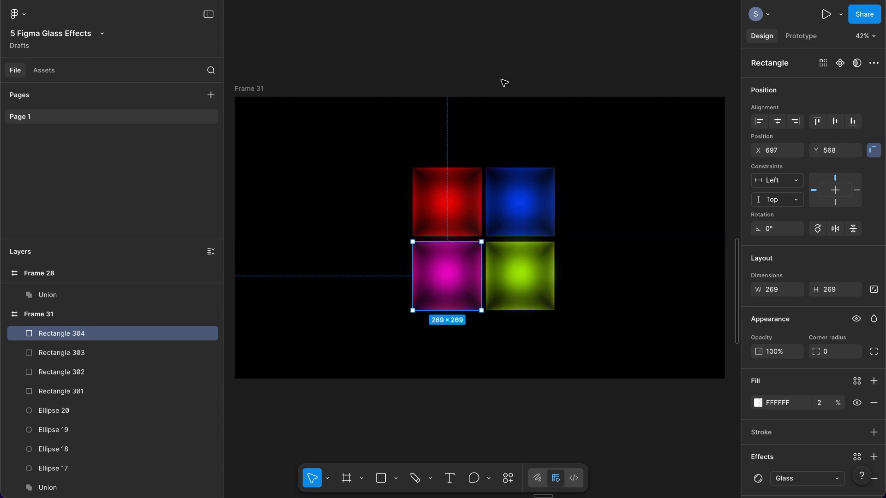
{"action": "left_click", "coordinate": [504, 81]}
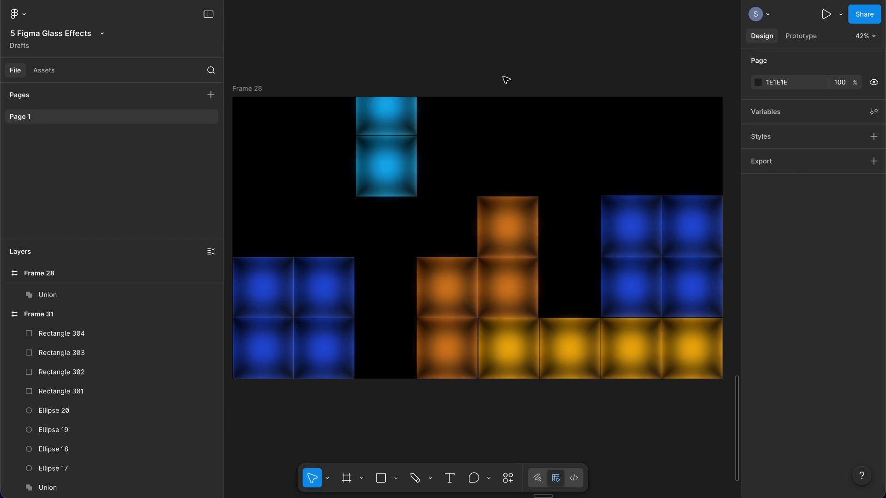
Move the cyan block column in Frame 28 down into the gap between the blue and orange blocks
{"action": "left_click_drag", "start_coordinate": [397, 131], "coordinate": [400, 309]}
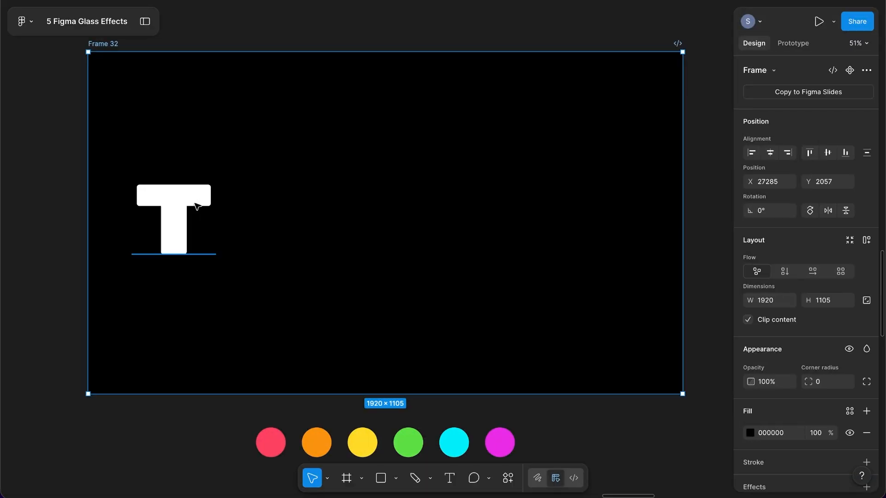
Complete the white text in Frame 32 so that it reads TETRIS
{"action": "double_click", "coordinate": [229, 205]}
{"action": "left_click", "coordinate": [235, 210]}
{"action": "type", "text": "ETRIS"}
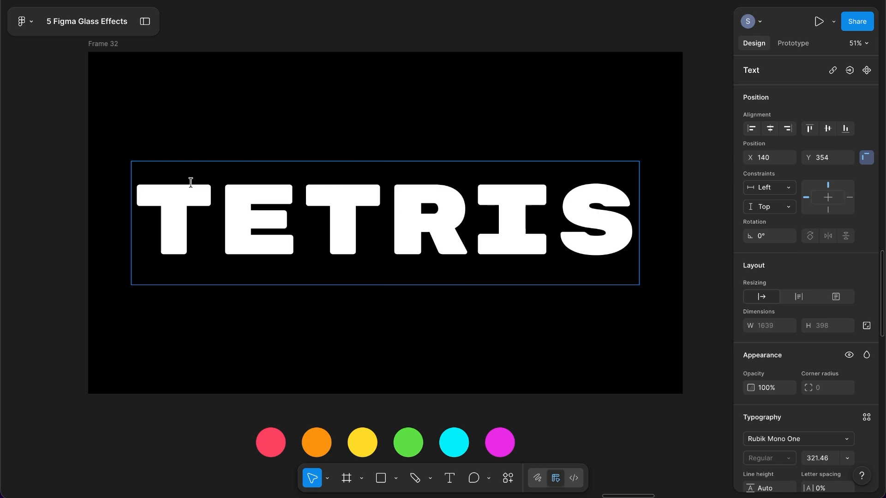
Colour the first T of the TETRIS text with the red sampled from the red circle below the frame
{"action": "left_click", "coordinate": [200, 210]}
{"action": "left_click_drag", "start_coordinate": [200, 210], "coordinate": [158, 208]}
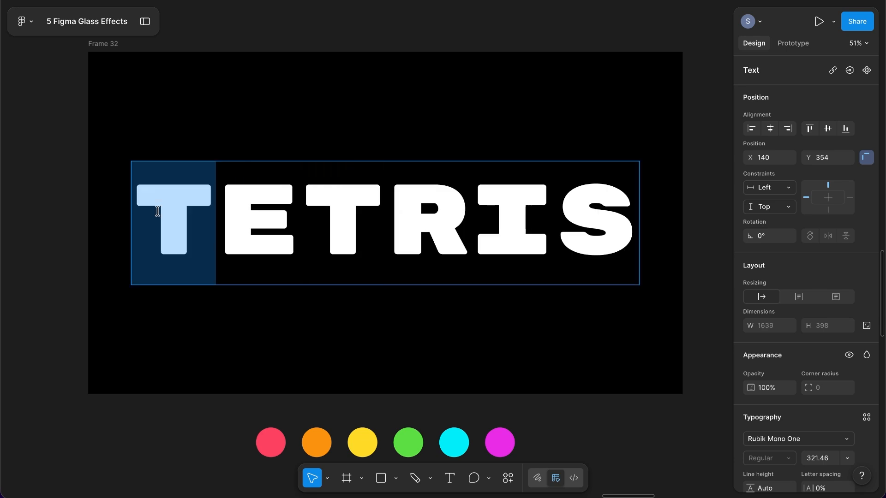
{"action": "scroll", "coordinate": [777, 418], "scroll_direction": "down", "scroll_amount": 2}
{"action": "scroll", "coordinate": [778, 419], "scroll_direction": "down", "scroll_amount": 3}
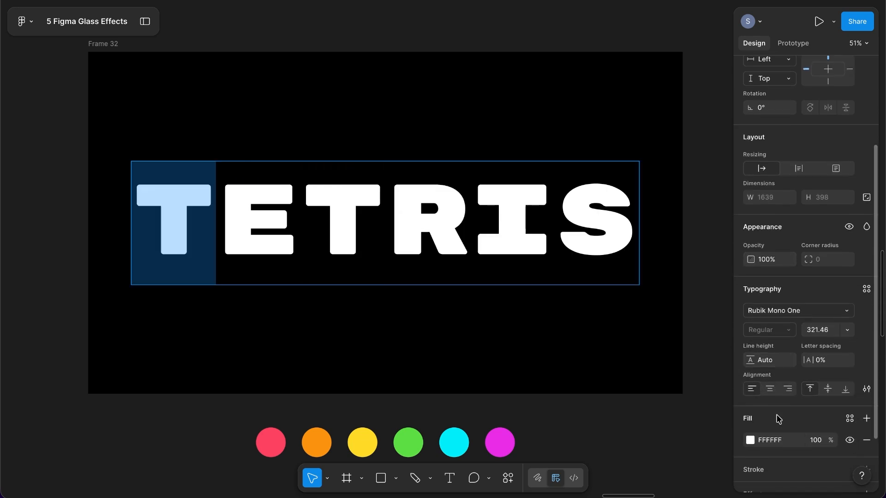
{"action": "left_click", "coordinate": [750, 401]}
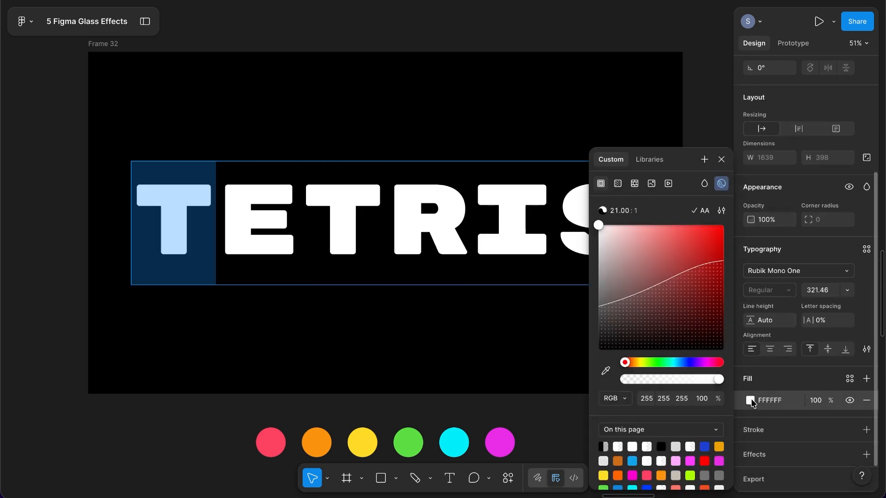
{"action": "left_click", "coordinate": [606, 372]}
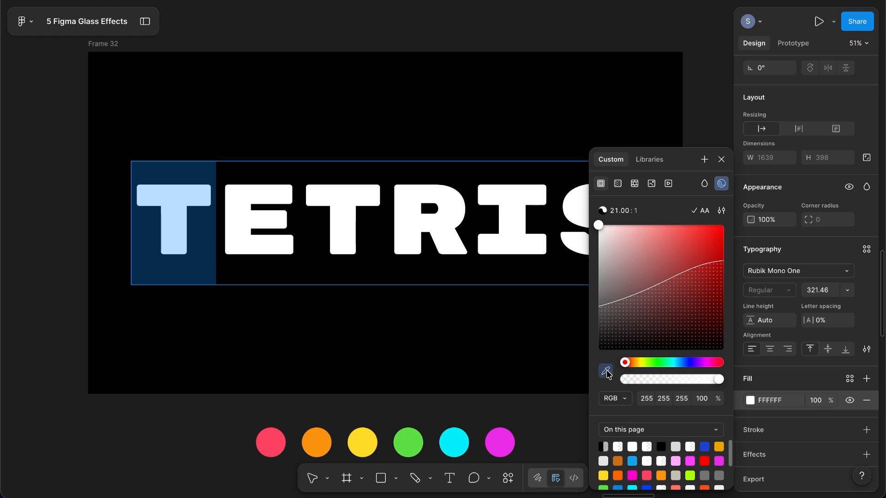
{"action": "left_click", "coordinate": [272, 442]}
Colour the E, second T and R of TETRIS with the orange, yellow and green sampled from the circles
{"action": "left_click_drag", "start_coordinate": [225, 218], "coordinate": [301, 218]}
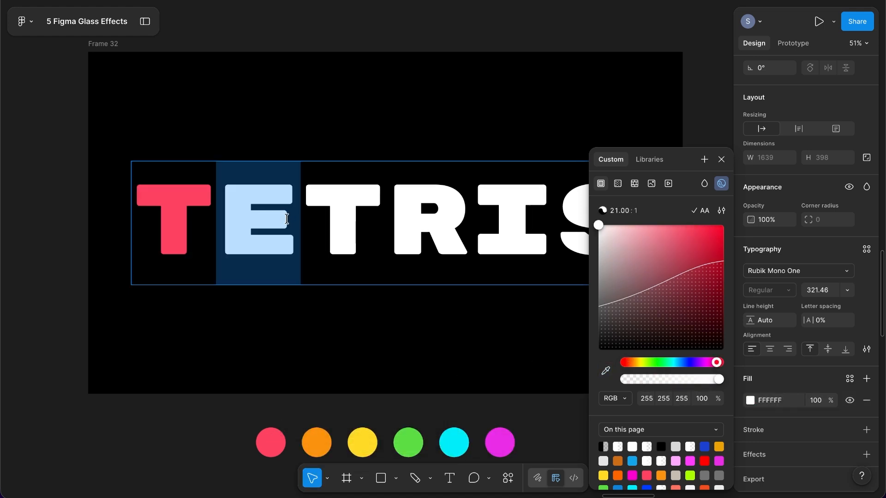
{"action": "left_click", "coordinate": [605, 371]}
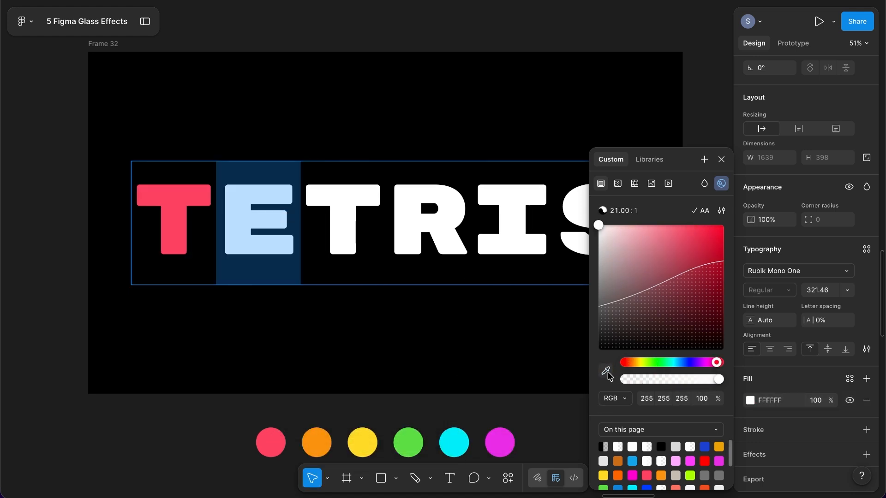
{"action": "left_click", "coordinate": [316, 442]}
{"action": "left_click_drag", "start_coordinate": [316, 223], "coordinate": [397, 237]}
{"action": "left_click_drag", "start_coordinate": [398, 238], "coordinate": [426, 234]}
Colour the I cyan and the S magenta with the colours sampled from the matching circles
{"action": "left_click_drag", "start_coordinate": [478, 229], "coordinate": [534, 230]}
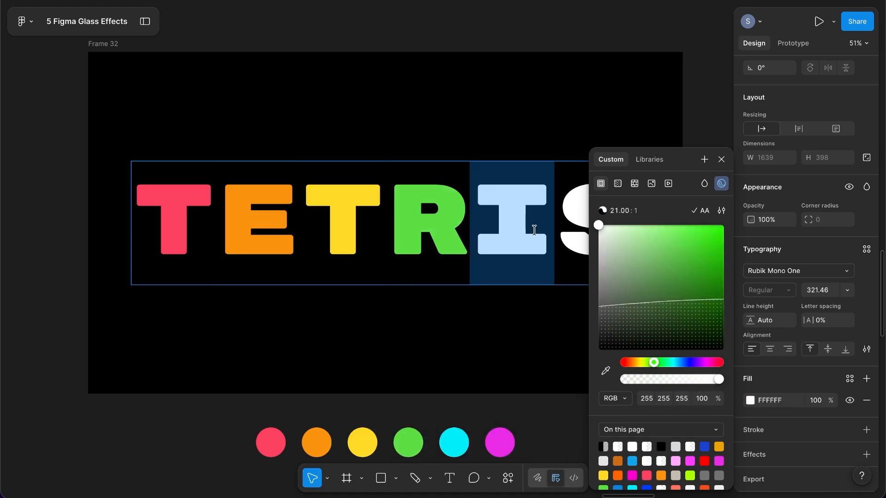
{"action": "left_click_drag", "start_coordinate": [558, 229], "coordinate": [600, 229]}
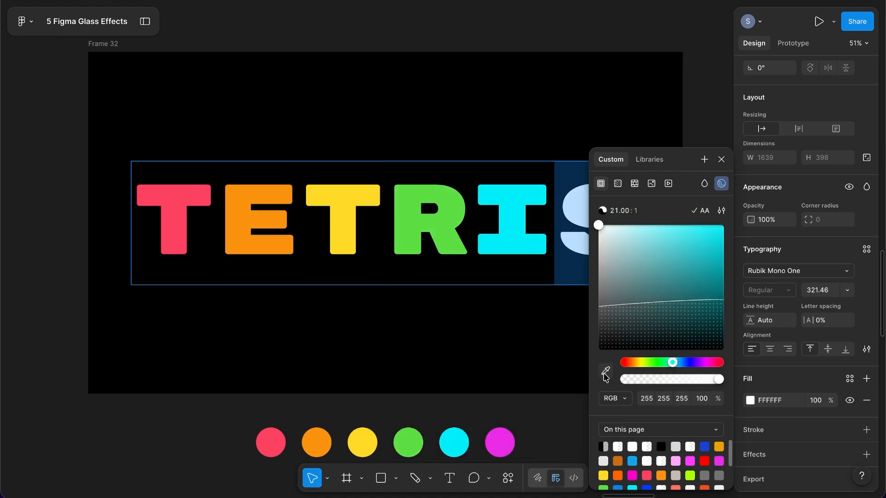
{"action": "left_click", "coordinate": [606, 371]}
{"action": "left_click", "coordinate": [499, 442]}
{"action": "key", "text": "Escape"}
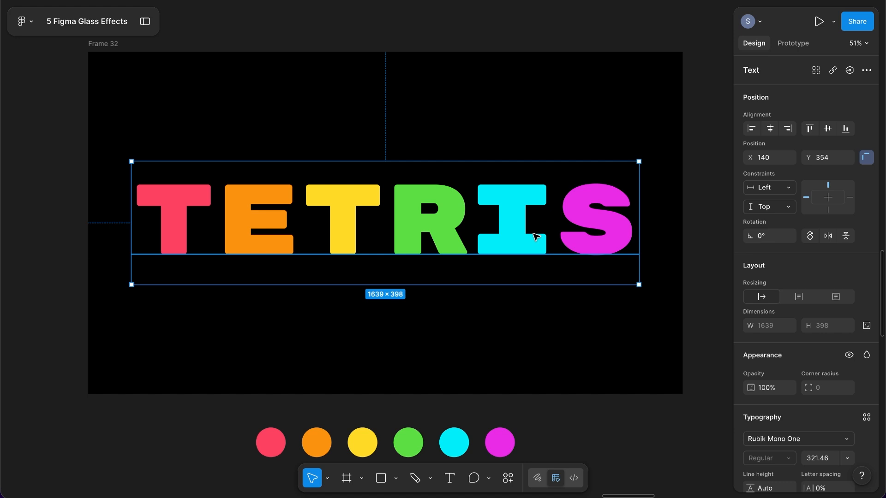
Copy the multicoloured TETRIS text, and give the original an inside stroke of 000000 with weight 12
{"action": "key", "text": "super+c"}
{"action": "scroll", "coordinate": [786, 389], "scroll_direction": "down", "scroll_amount": 5}
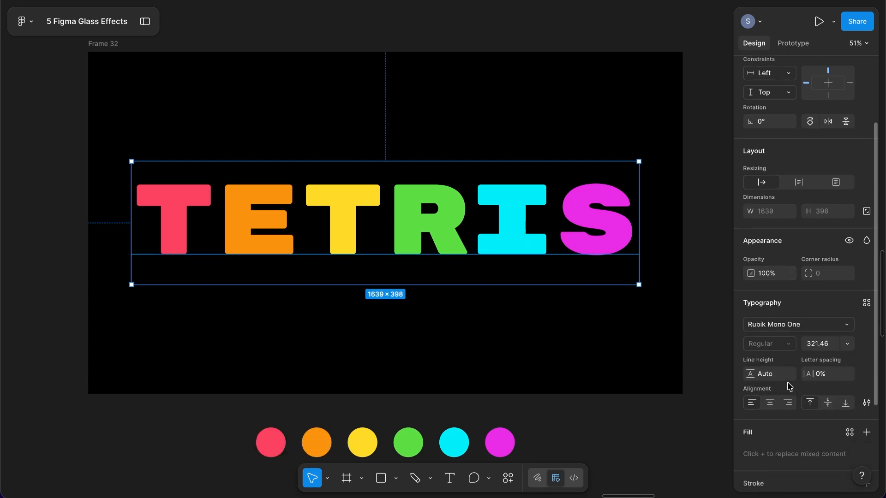
{"action": "scroll", "coordinate": [789, 386], "scroll_direction": "down", "scroll_amount": 1}
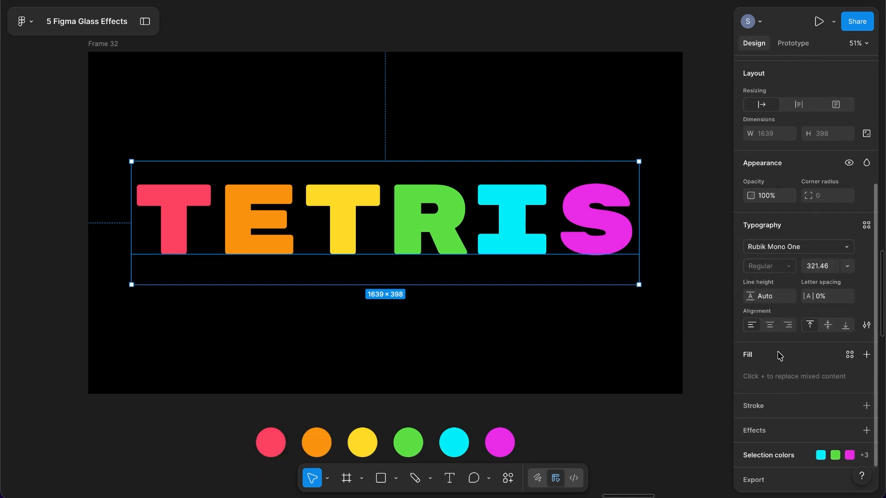
{"action": "left_click", "coordinate": [867, 406]}
{"action": "left_click", "coordinate": [749, 427]}
{"action": "mouse_move", "coordinate": [690, 311]}
{"action": "left_mouse_down"}
{"action": "mouse_move", "coordinate": [642, 296]}
{"action": "mouse_move", "coordinate": [603, 326]}
{"action": "mouse_move", "coordinate": [595, 365]}
{"action": "left_mouse_up"}
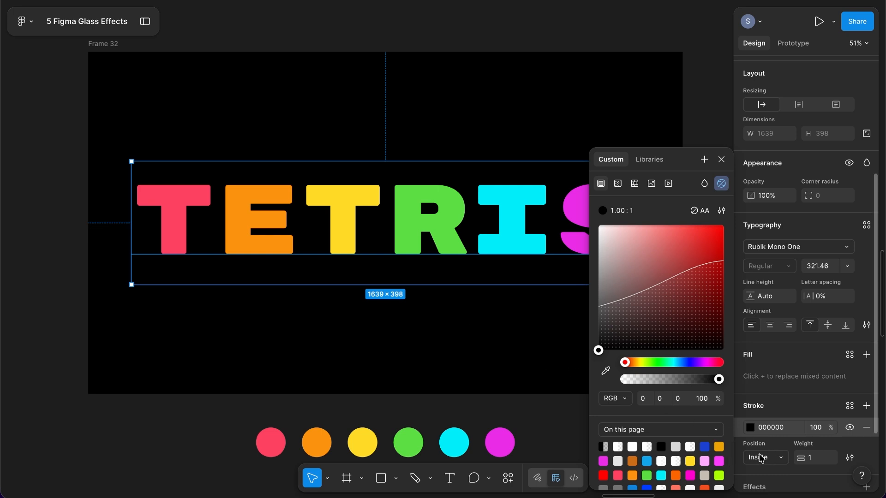
{"action": "left_click", "coordinate": [820, 462]}
{"action": "type", "text": "2"}
{"action": "key", "text": "Return"}
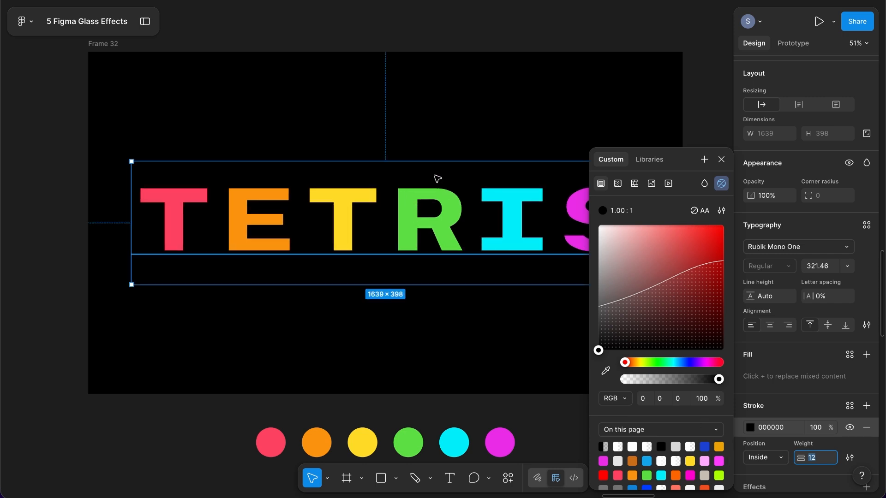
Add a uniform Layer blur of 50 to the stroked TETRIS text
{"action": "scroll", "coordinate": [793, 388], "scroll_direction": "down", "scroll_amount": 3}
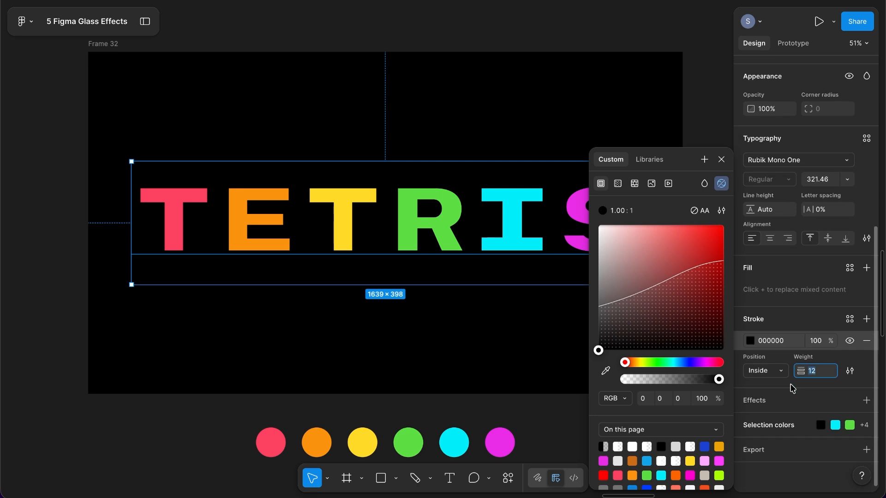
{"action": "left_click", "coordinate": [866, 400]}
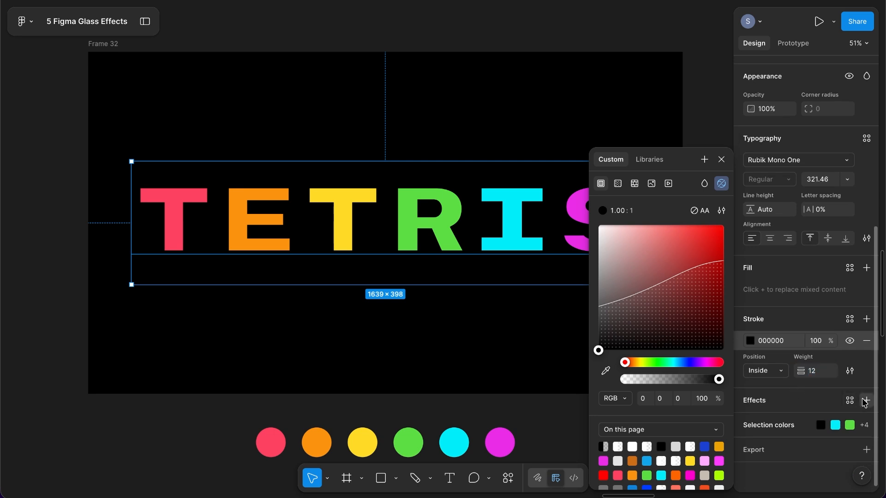
{"action": "left_click", "coordinate": [639, 367]}
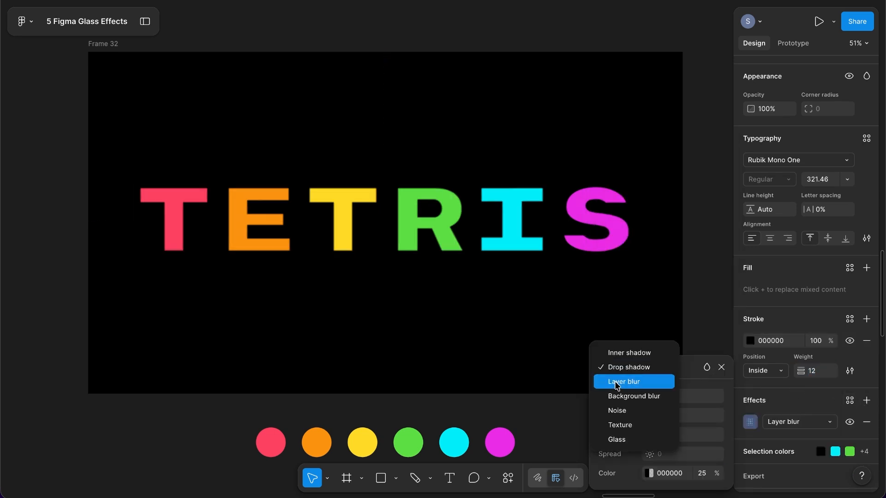
{"action": "left_click", "coordinate": [644, 385]}
{"action": "left_click", "coordinate": [683, 413]}
{"action": "type", "text": "14"}
{"action": "key", "text": "Return"}
{"action": "key", "text": "shift+Up"}
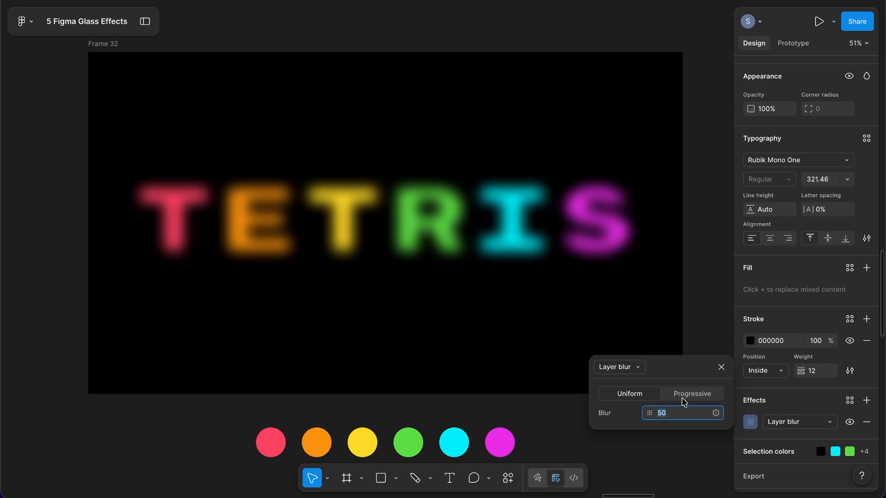
{"action": "left_click", "coordinate": [712, 271]}
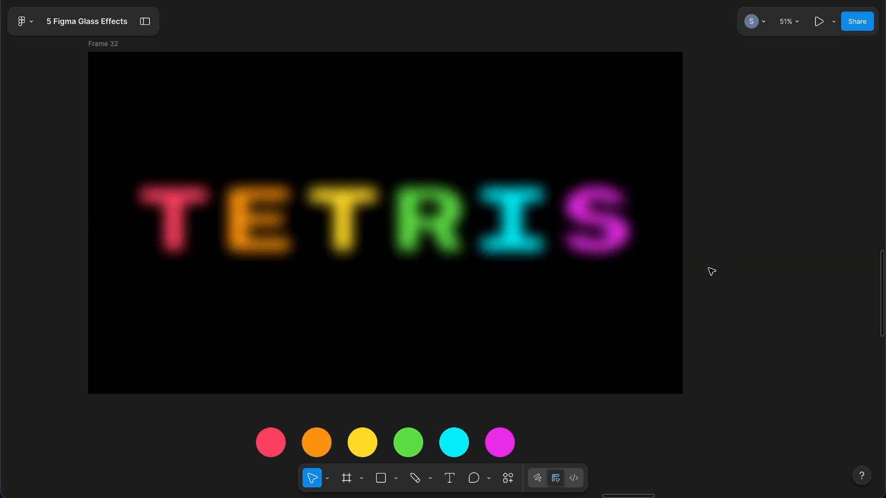
Paste the copied TETRIS text over the blurred one and replace its fill with FFFFFF at 2% opacity
{"action": "key", "text": "super+v"}
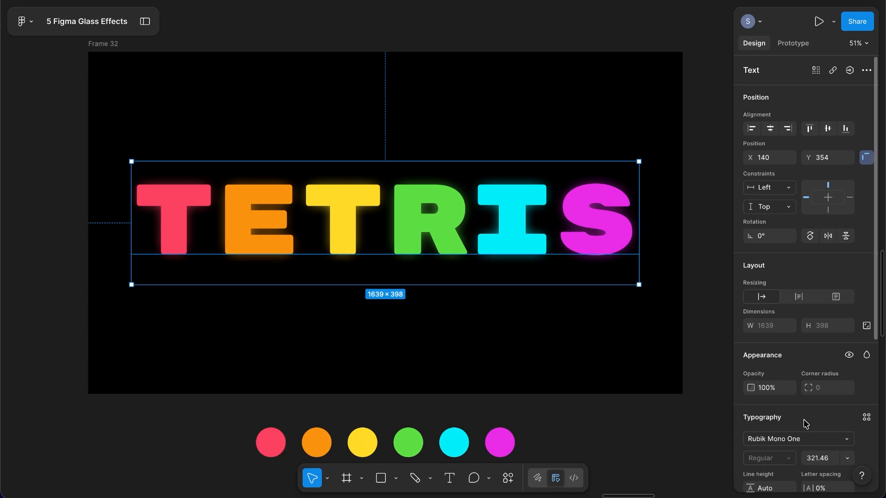
{"action": "scroll", "coordinate": [803, 419], "scroll_direction": "down", "scroll_amount": 5}
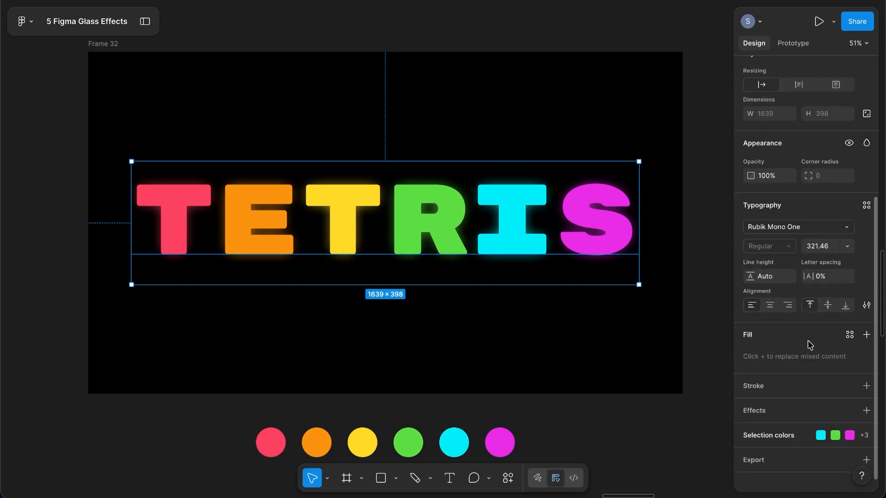
{"action": "left_click", "coordinate": [866, 335]}
{"action": "left_click_drag", "start_coordinate": [701, 318], "coordinate": [593, 216]}
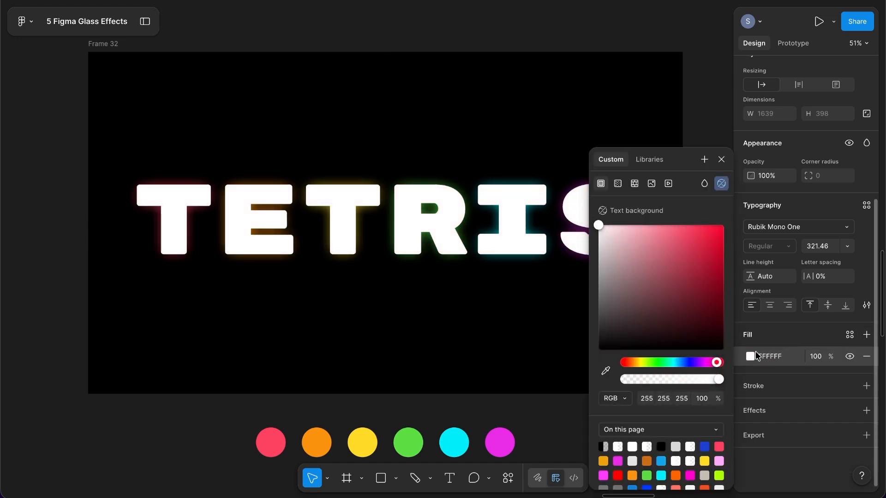
{"action": "left_click", "coordinate": [815, 356]}
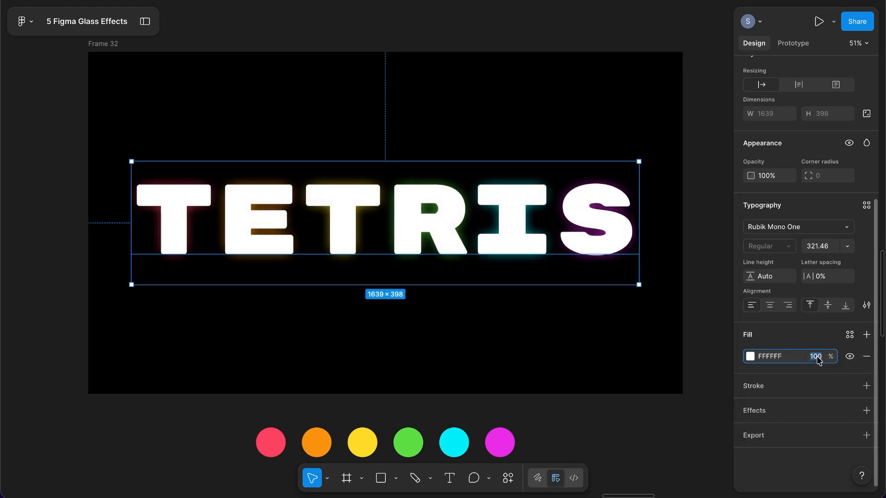
{"action": "key", "text": "Return"}
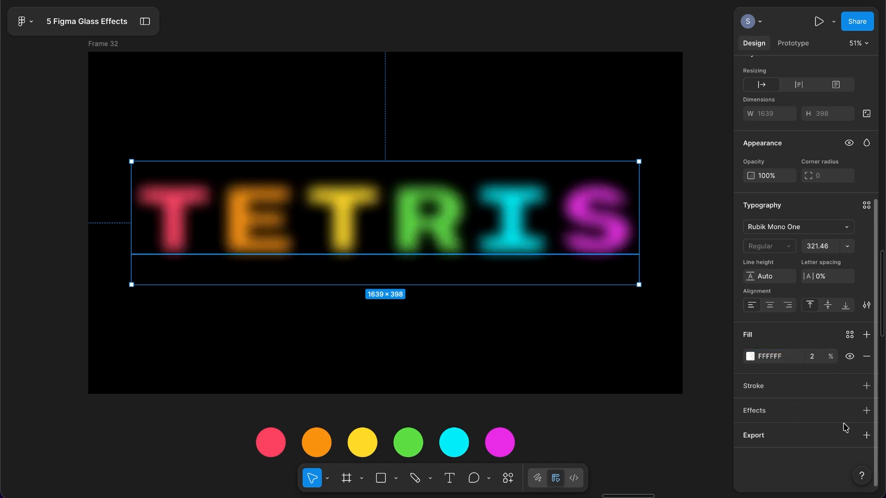
Give the pasted TETRIS text a Glass effect with refraction 100 and depth 50, and adjust its dispersion
{"action": "left_click", "coordinate": [867, 415]}
{"action": "left_click", "coordinate": [649, 338]}
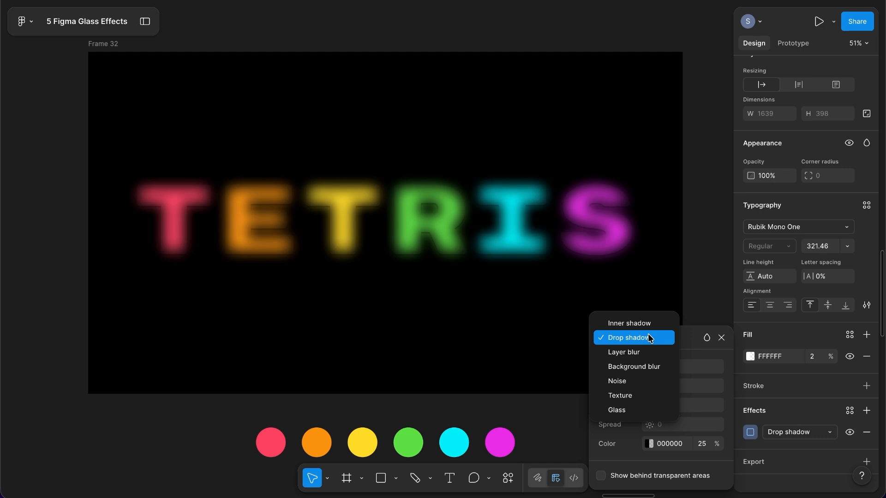
{"action": "left_click", "coordinate": [621, 409]}
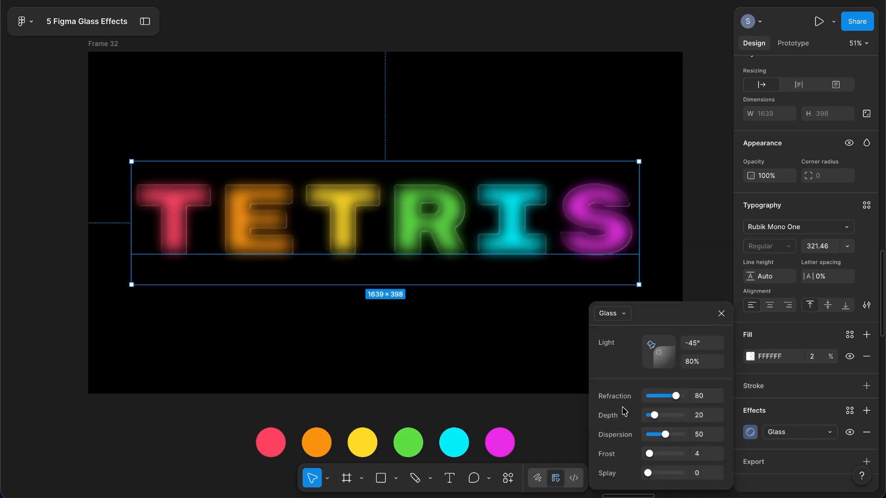
{"action": "left_click_drag", "start_coordinate": [655, 417], "coordinate": [682, 398]}
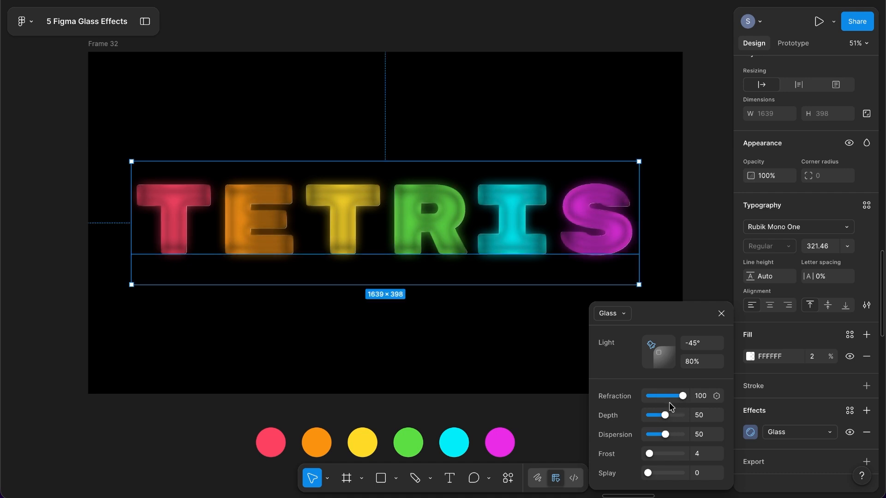
{"action": "left_click_drag", "start_coordinate": [666, 437], "coordinate": [649, 479]}
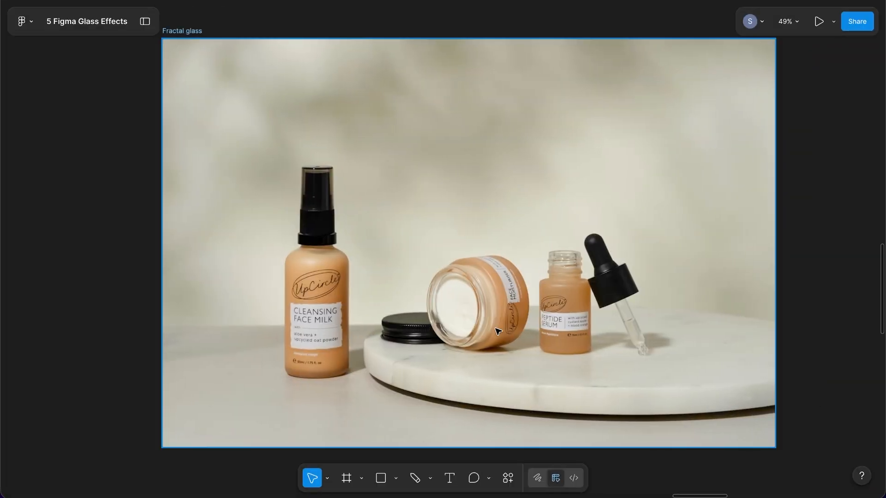
Draw a full-height rectangle about 71 × 1380 between the jar and serum bottle in the Fractal glass frame, with 4% fill opacity
{"action": "left_click", "coordinate": [381, 478]}
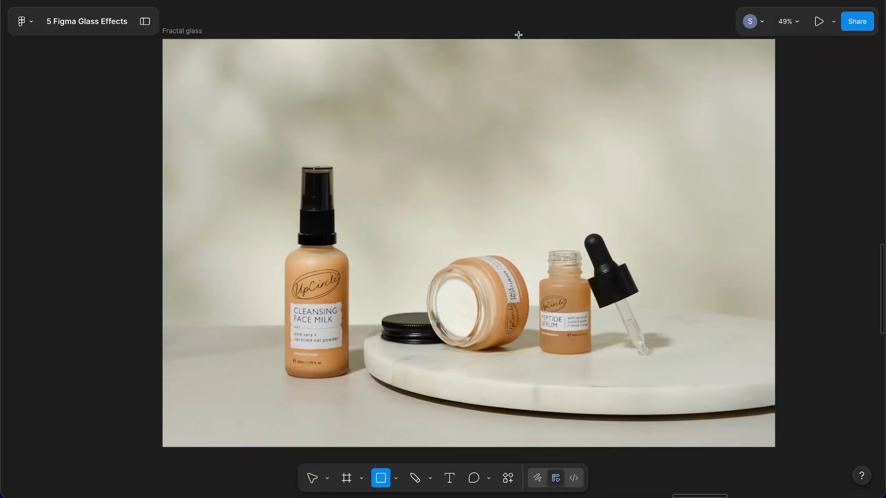
{"action": "mouse_move", "coordinate": [511, 41]}
{"action": "left_mouse_down"}
{"action": "mouse_move", "coordinate": [543, 182]}
{"action": "mouse_move", "coordinate": [533, 447]}
{"action": "left_mouse_up"}
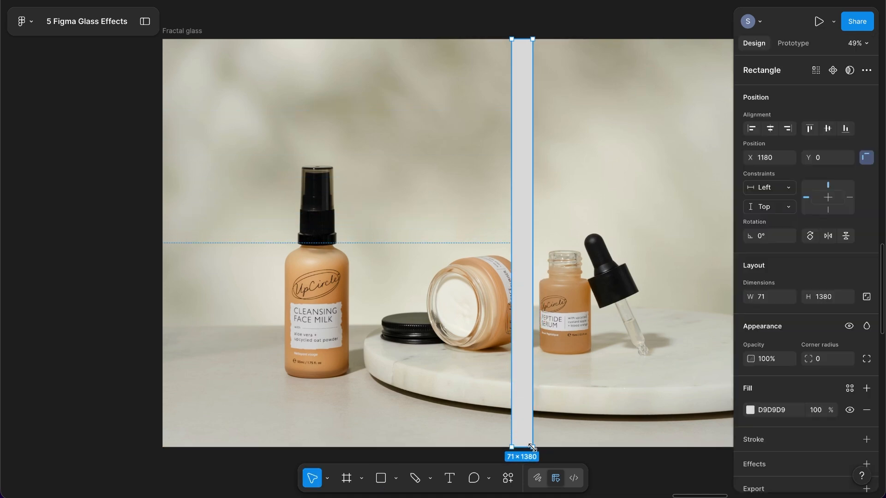
{"action": "scroll", "coordinate": [799, 433], "scroll_direction": "down", "scroll_amount": 1}
{"action": "left_click", "coordinate": [782, 371]}
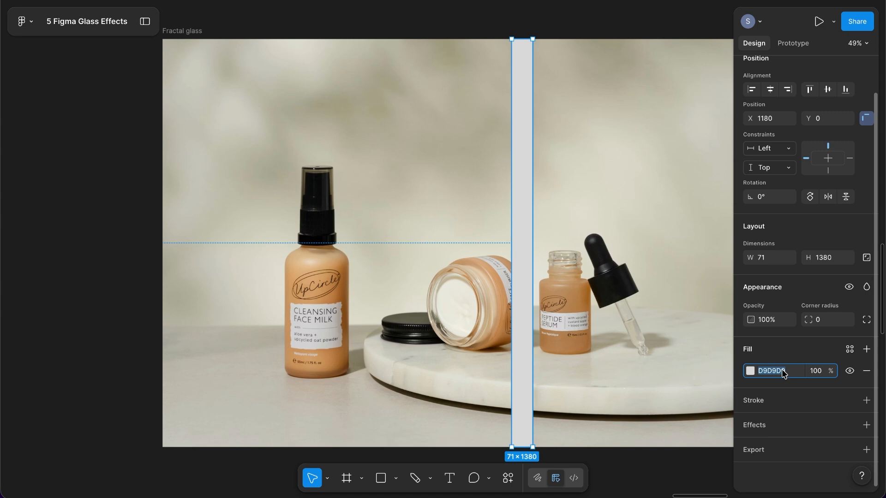
{"action": "left_click", "coordinate": [816, 372]}
{"action": "type", "text": "4"}
{"action": "key", "text": "Return"}
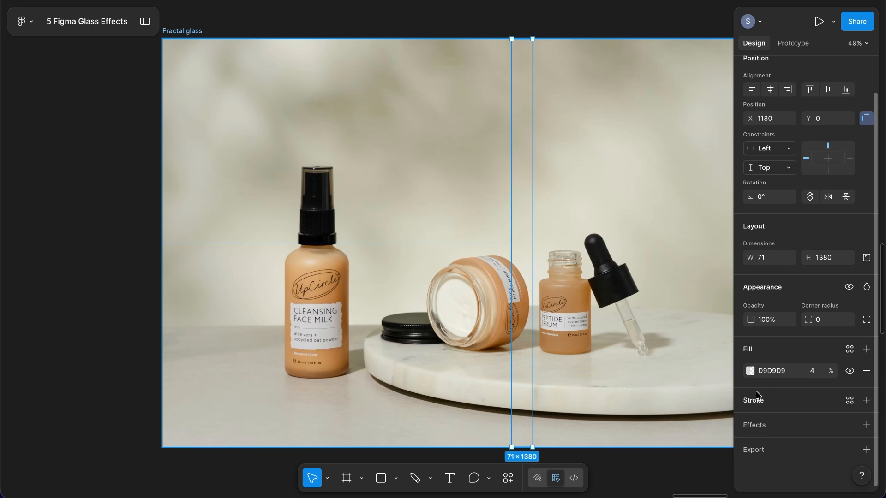
Give the narrow rectangle a Glass effect with depth 76 and a light angle of -6°
{"action": "left_click", "coordinate": [757, 425]}
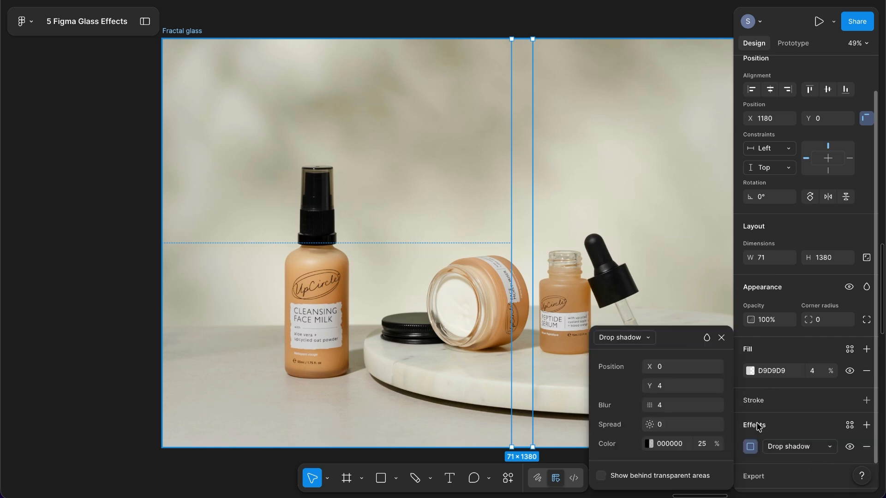
{"action": "left_click", "coordinate": [626, 339]}
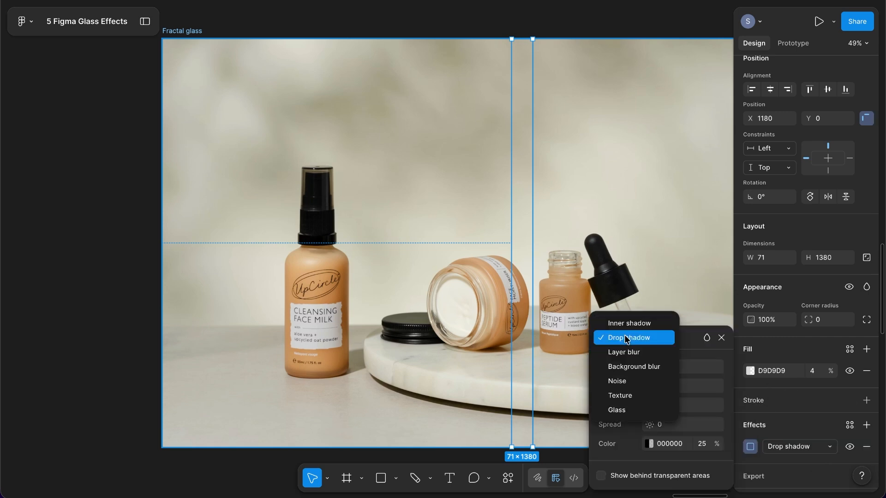
{"action": "left_click", "coordinate": [629, 409]}
{"action": "left_click_drag", "start_coordinate": [655, 415], "coordinate": [674, 417]}
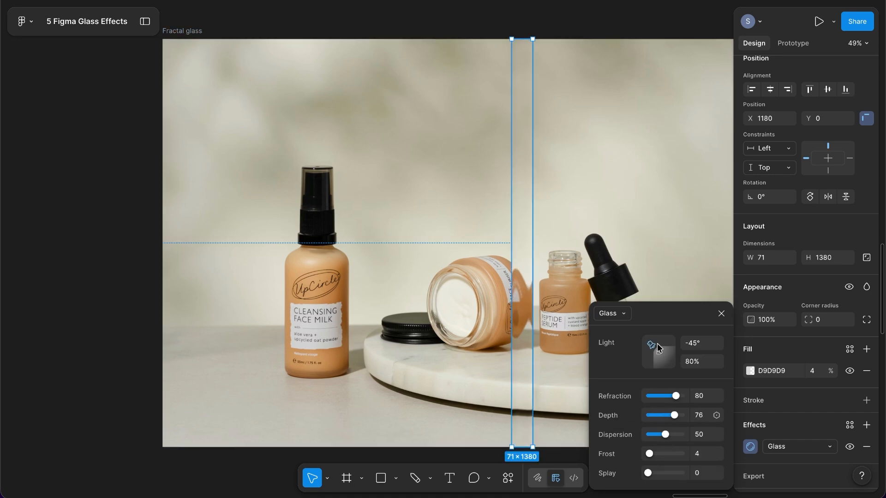
{"action": "left_click_drag", "start_coordinate": [650, 344], "coordinate": [658, 342]}
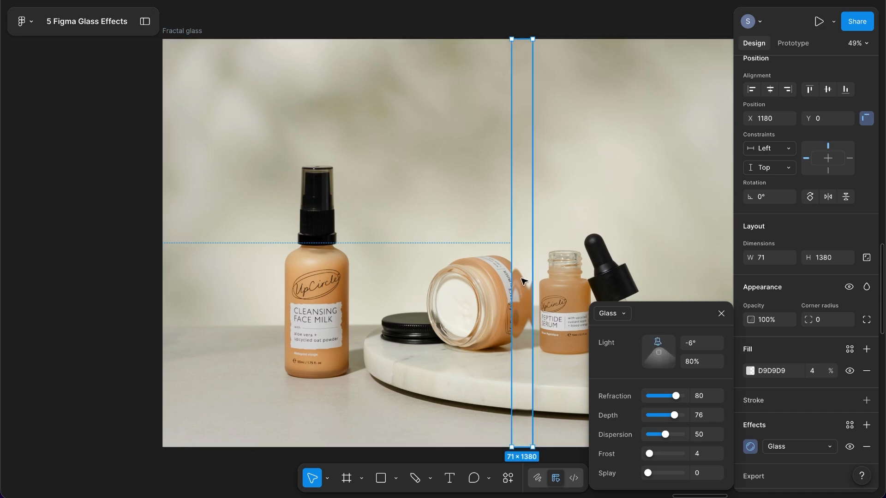
Move the glass strip over the jar to about X 1094 and change its fill to a linear gradient running across its width
{"action": "left_click_drag", "start_coordinate": [526, 282], "coordinate": [503, 285]}
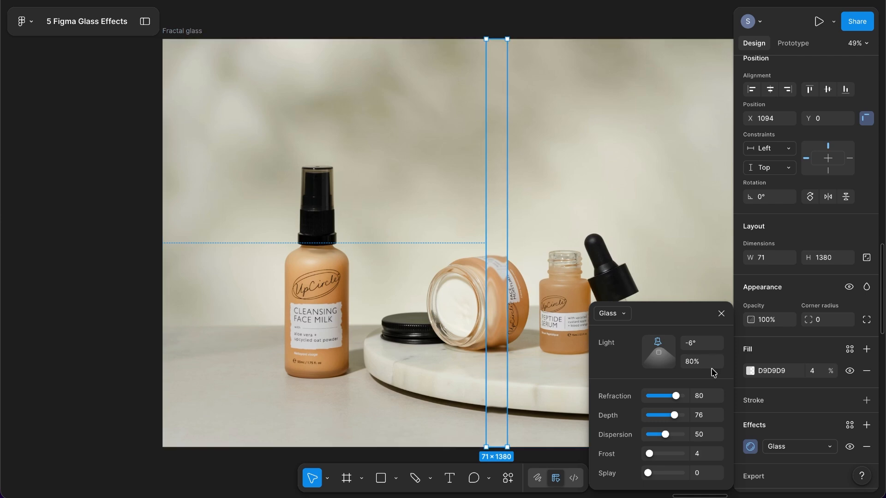
{"action": "left_click", "coordinate": [750, 371]}
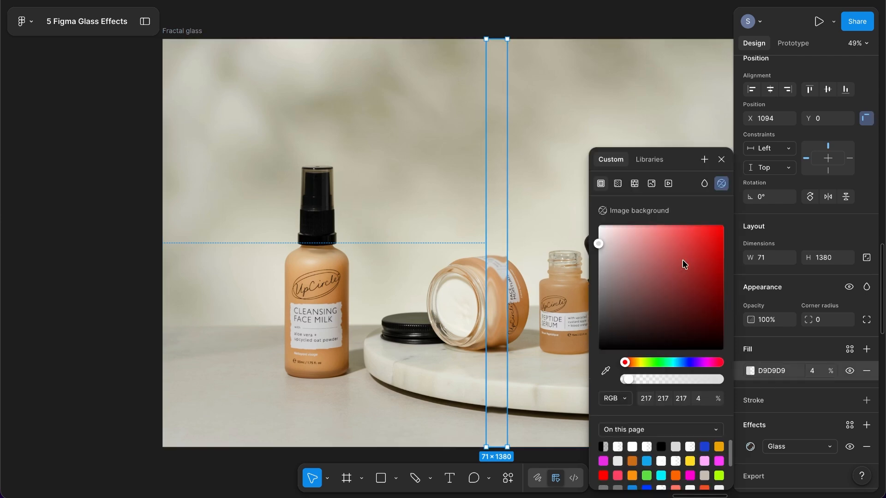
{"action": "left_click", "coordinate": [618, 184]}
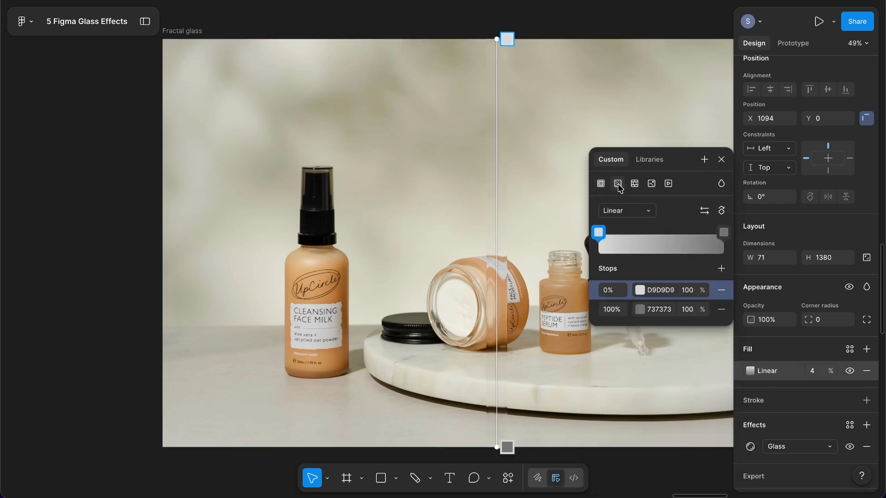
{"action": "left_click", "coordinate": [721, 210]}
{"action": "scroll", "coordinate": [487, 234], "scroll_direction": "up", "scroll_amount": 5}
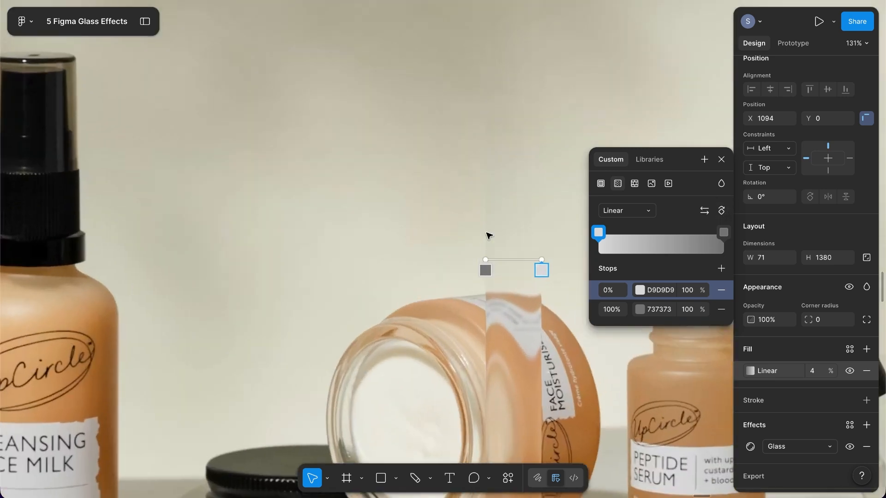
Add a middle stop at 50% to the strip's gradient and set all three stops to FFFFFF
{"action": "left_click", "coordinate": [721, 268]}
{"action": "left_click", "coordinate": [666, 291]}
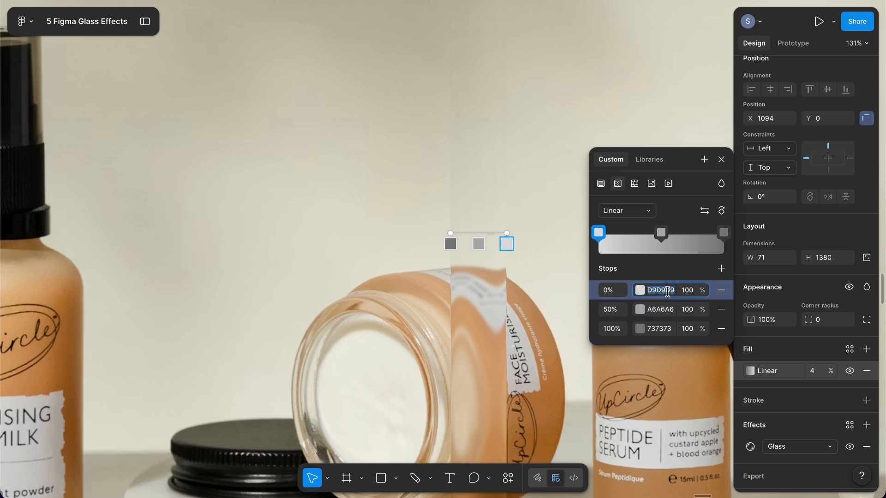
{"action": "type", "text": "ffffff"}
{"action": "key", "text": "Tab"}
{"action": "type", "text": "ffffff"}
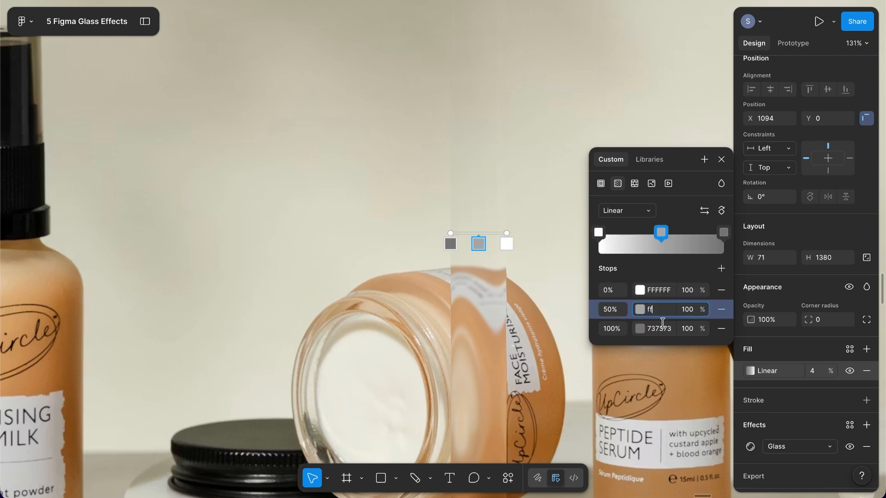
{"action": "key", "text": "Tab"}
{"action": "type", "text": "fff"}
Set the gradient's two outer stops to 0% opacity and the strip's overall fill opacity to 34%
{"action": "left_click", "coordinate": [695, 291]}
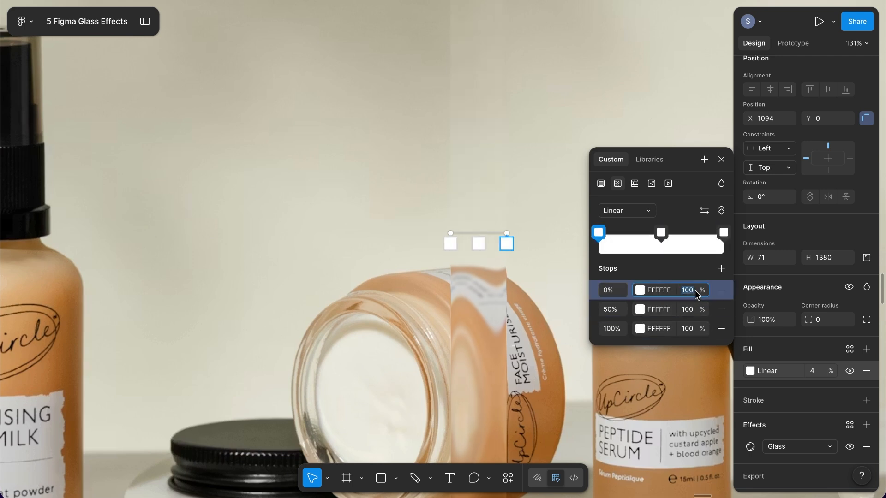
{"action": "type", "text": "0"}
{"action": "left_click", "coordinate": [691, 329]}
{"action": "type", "text": "0"}
{"action": "left_click", "coordinate": [662, 309]}
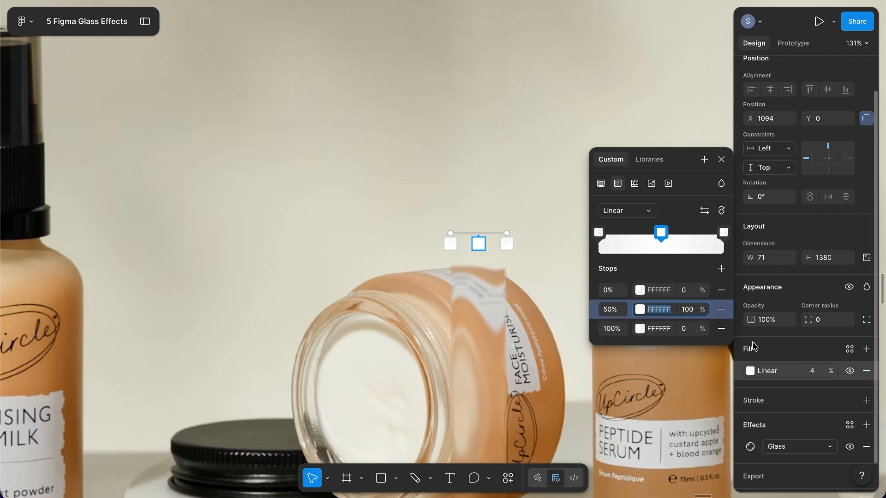
{"action": "left_click", "coordinate": [812, 371]}
{"action": "type", "text": "34"}
{"action": "key", "text": "Return"}
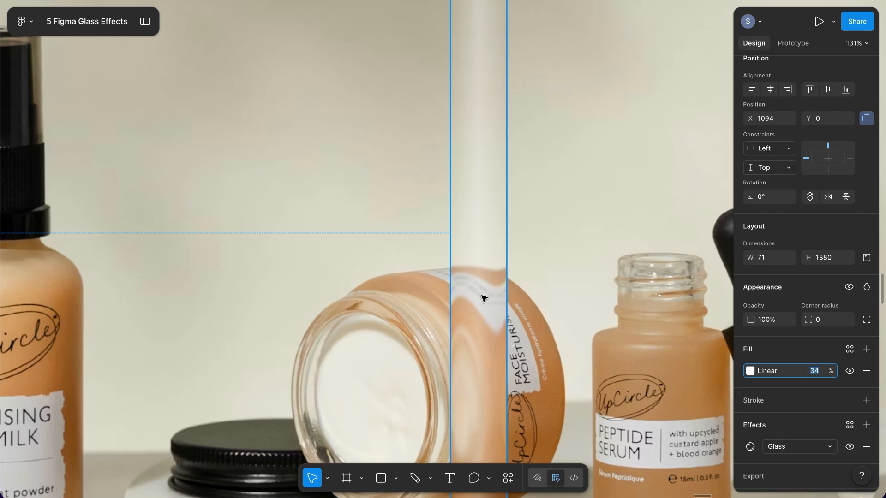
Move the glass strip to X 1125 and place a copy directly beside it at X 1196
{"action": "scroll", "coordinate": [483, 298], "scroll_direction": "down", "scroll_amount": 8}
{"action": "scroll", "coordinate": [484, 299], "scroll_direction": "down", "scroll_amount": 2}
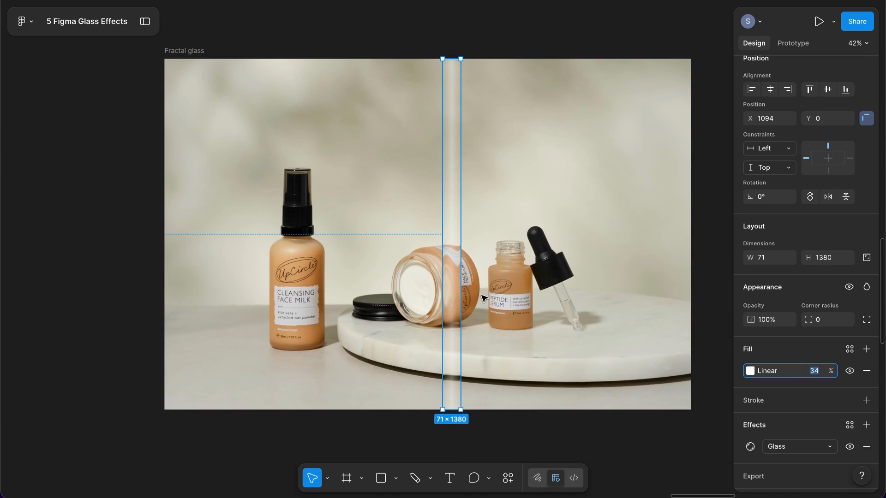
{"action": "left_click", "coordinate": [480, 423]}
{"action": "left_click", "coordinate": [450, 360]}
{"action": "left_click_drag", "start_coordinate": [456, 356], "coordinate": [464, 355]}
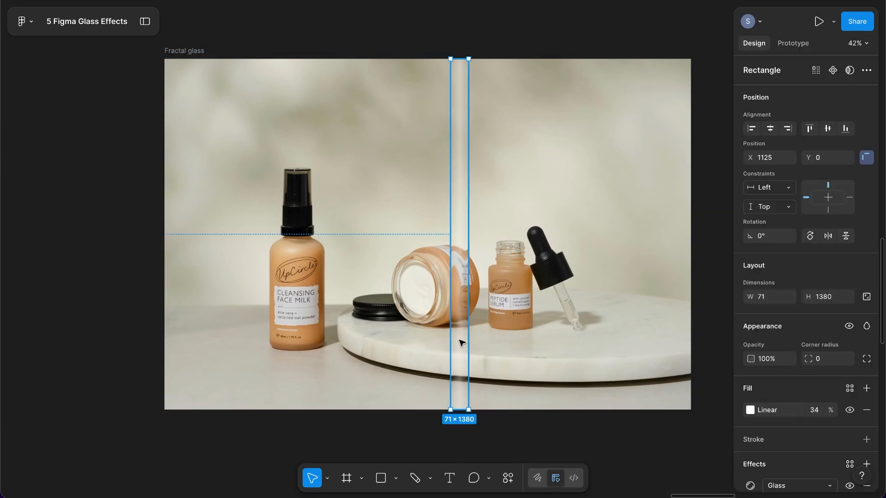
{"action": "left_click_drag", "start_coordinate": [461, 337], "coordinate": [482, 338]}
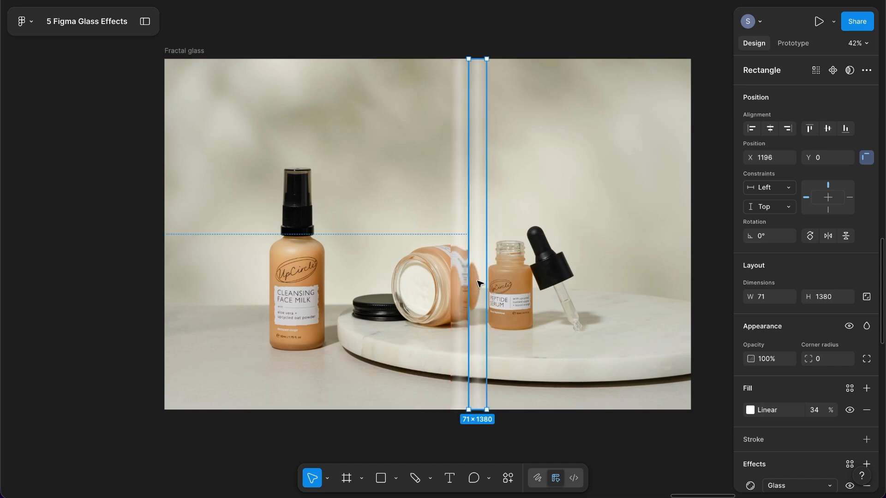
Repeat the strip duplication side by side until the glass strips reach the photo's right edge, ending at X 1977
{"action": "key", "text": "super+d"}
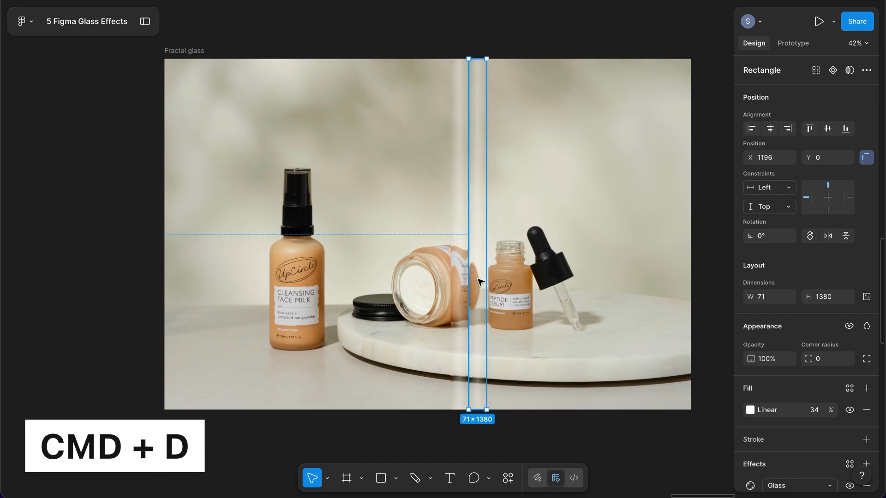
{"action": "key", "text": "super+d"}
{"action": "key", "text": "super+d"}
{"action": "key", "text": "super+d"}
{"action": "key", "text": "super+d"}
{"action": "key", "text": "super+d"}
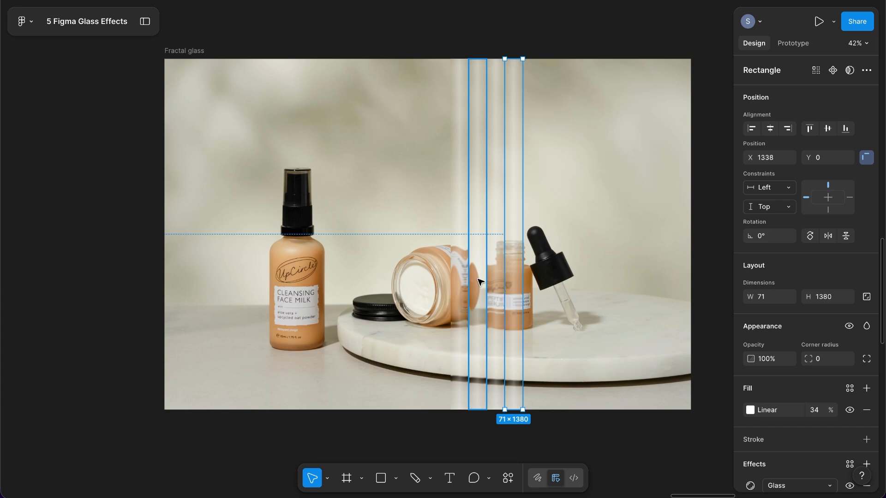
{"action": "key", "text": "super+d"}
{"action": "key", "text": "super+d"}
{"action": "key", "text": "super+d"}
{"action": "key", "text": "super+d"}
{"action": "key", "text": "super+d"}
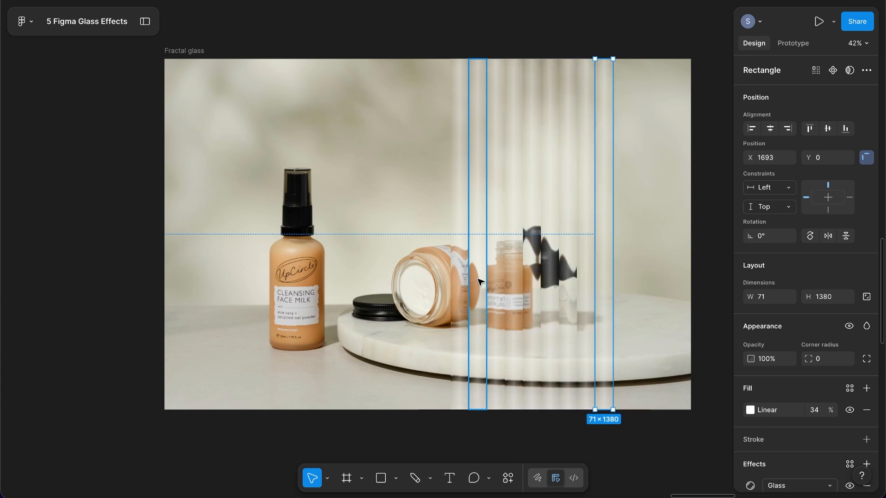
{"action": "key", "text": "super+d"}
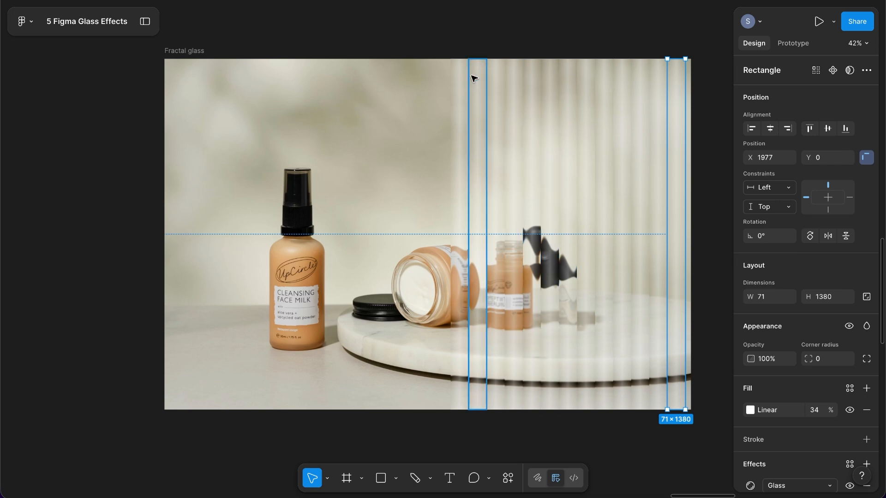
Select all the glass strips across the right part of the Fractal glass photo
{"action": "key", "text": "Escape"}
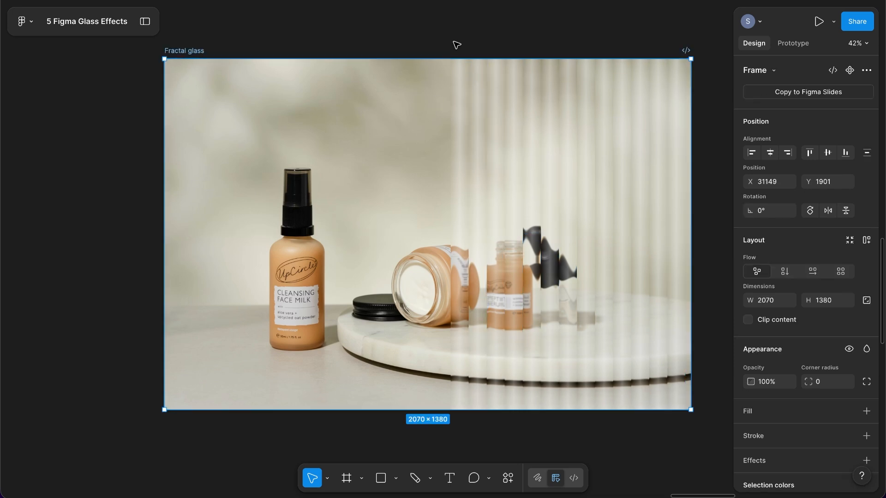
{"action": "key", "text": "Escape"}
{"action": "left_click_drag", "start_coordinate": [450, 43], "coordinate": [683, 130]}
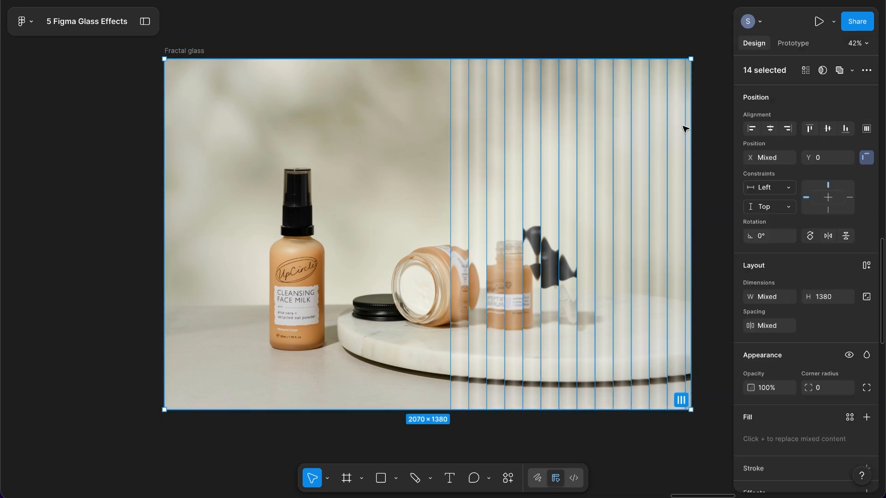
{"action": "left_click_drag", "start_coordinate": [465, 124], "coordinate": [510, 152]}
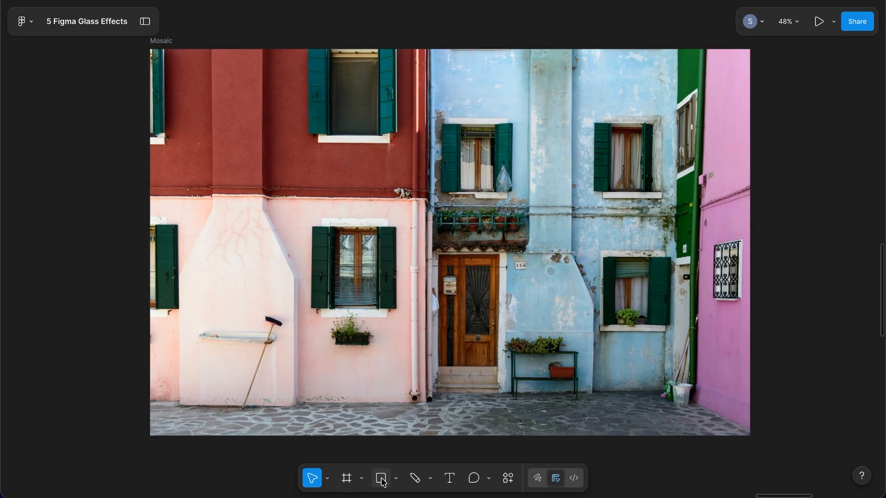
Draw a 132 × 132 square in the top-left corner of the Mosaic frame and fill it with FFFFFF at 2% opacity
{"action": "left_click", "coordinate": [381, 479]}
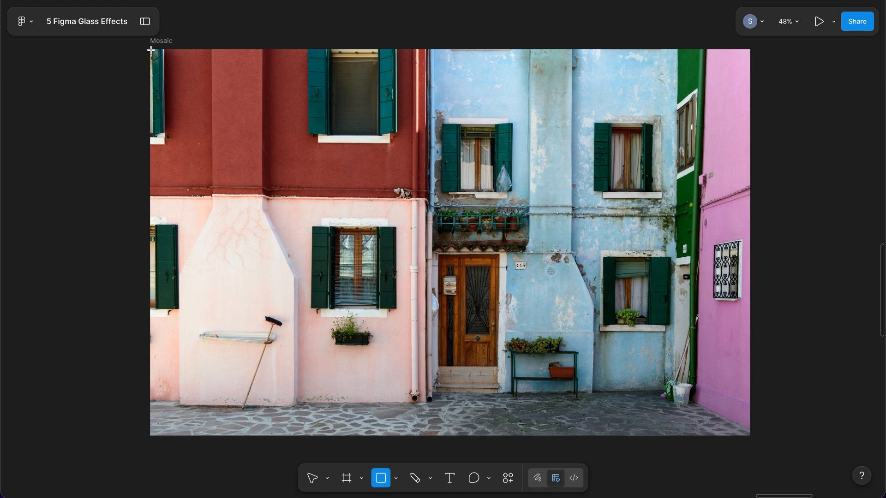
{"action": "left_click_drag", "start_coordinate": [151, 50], "coordinate": [188, 86]}
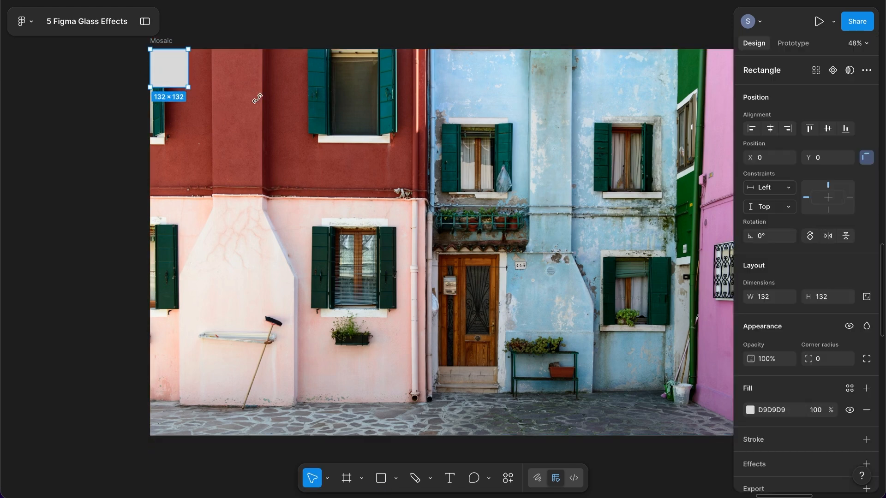
{"action": "left_click", "coordinate": [776, 410]}
{"action": "type", "text": "ffffff"}
{"action": "left_click", "coordinate": [817, 410]}
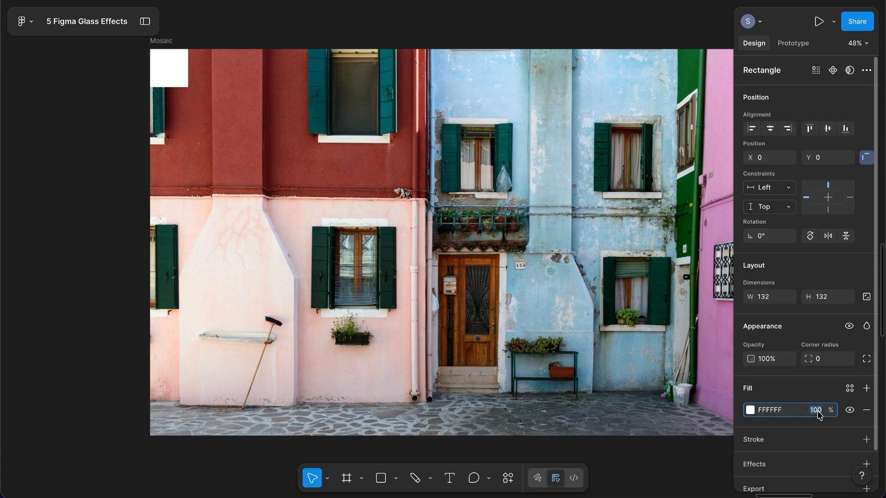
{"action": "type", "text": "2"}
{"action": "key", "text": "Return"}
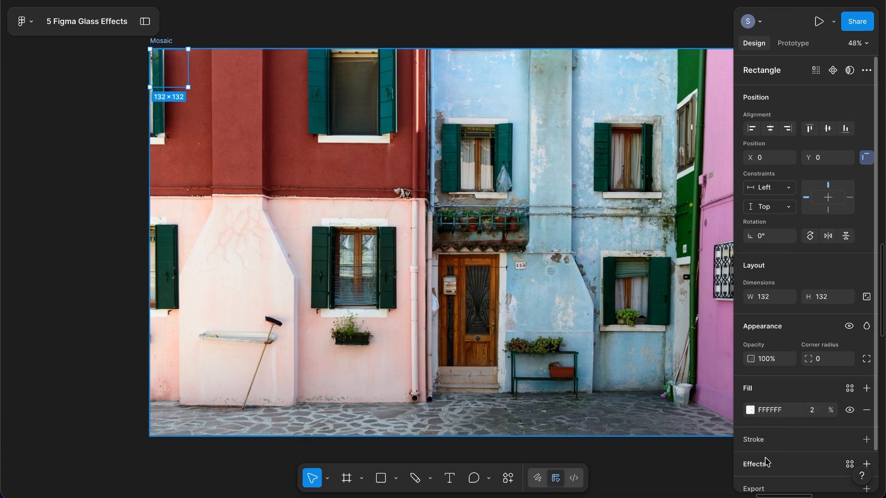
Add an effect to the small square and change its type to Glass
{"action": "scroll", "coordinate": [762, 456], "scroll_direction": "down", "scroll_amount": 1}
{"action": "left_click", "coordinate": [866, 454]}
{"action": "left_click", "coordinate": [635, 341]}
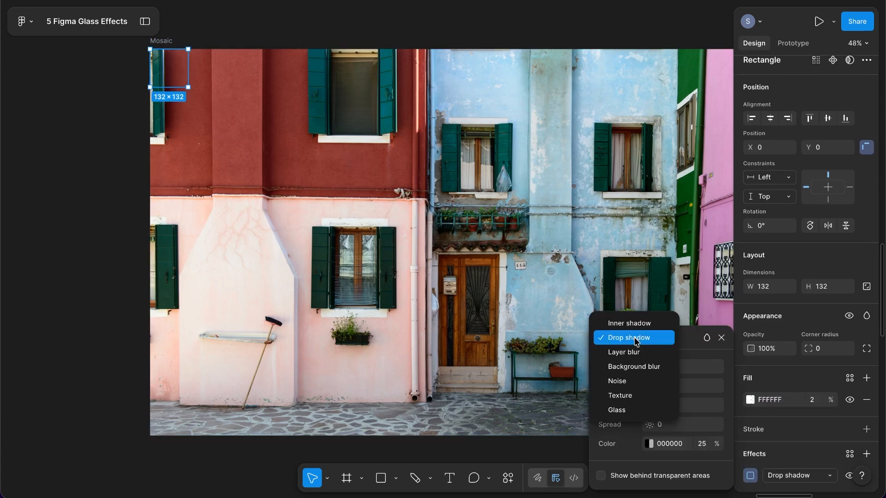
{"action": "left_click", "coordinate": [628, 410]}
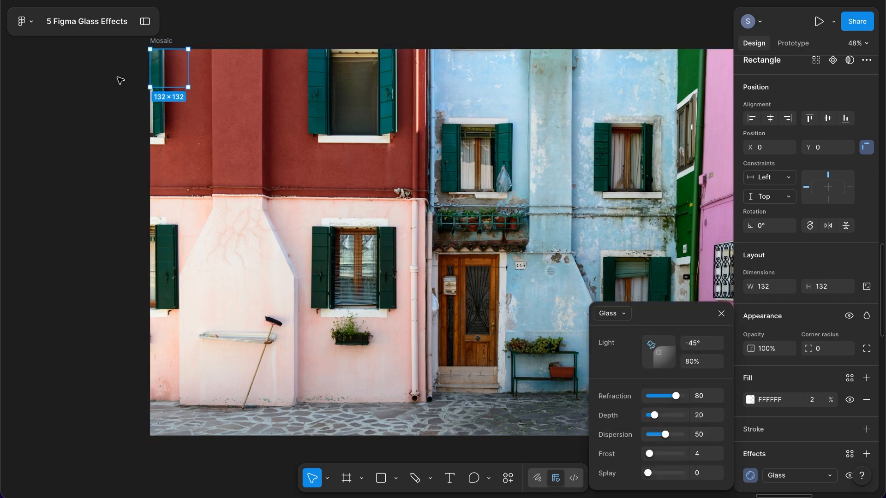
Set the square's glass light angle to -127° and depth to 70, and adjust its frost
{"action": "scroll", "coordinate": [167, 62], "scroll_direction": "up", "scroll_amount": 5}
{"action": "left_click", "coordinate": [101, 125]}
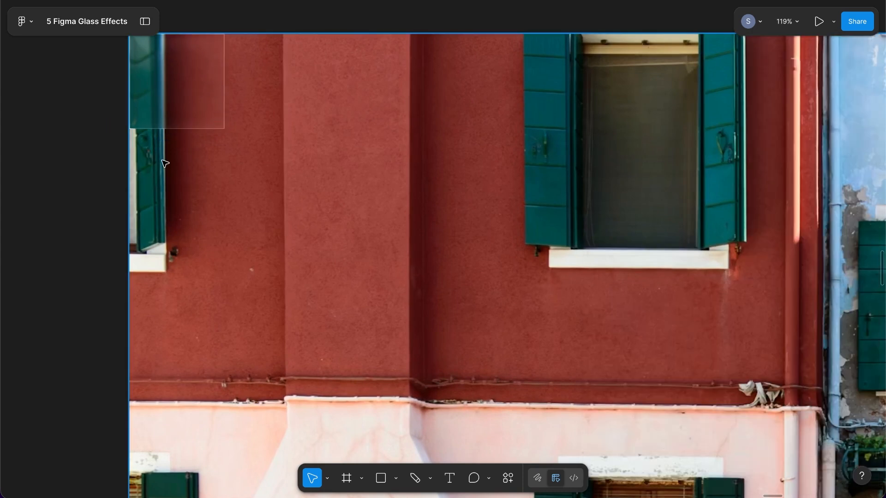
{"action": "left_click", "coordinate": [179, 105]}
{"action": "scroll", "coordinate": [773, 443], "scroll_direction": "down", "scroll_amount": 2}
{"action": "left_click", "coordinate": [749, 422]}
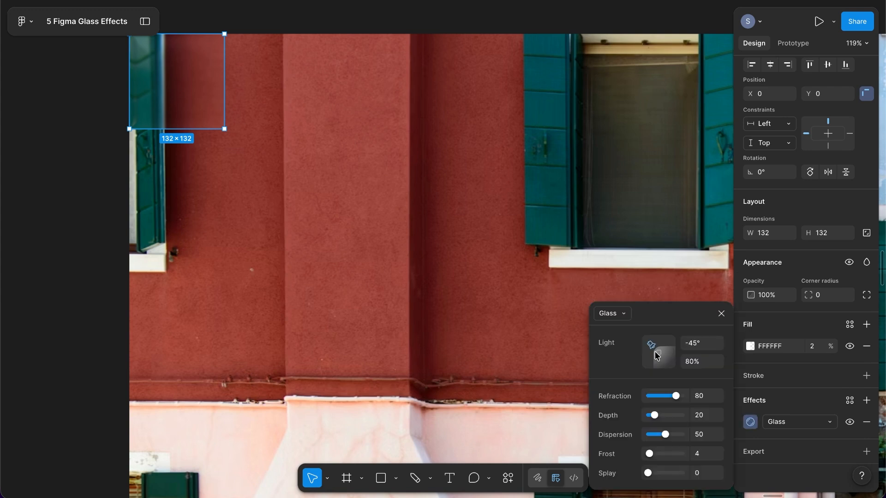
{"action": "mouse_move", "coordinate": [652, 343]}
{"action": "left_mouse_down"}
{"action": "mouse_move", "coordinate": [644, 335]}
{"action": "mouse_move", "coordinate": [630, 345]}
{"action": "mouse_move", "coordinate": [636, 334]}
{"action": "mouse_move", "coordinate": [655, 335]}
{"action": "mouse_move", "coordinate": [627, 337]}
{"action": "mouse_move", "coordinate": [620, 352]}
{"action": "mouse_move", "coordinate": [641, 367]}
{"action": "left_mouse_up"}
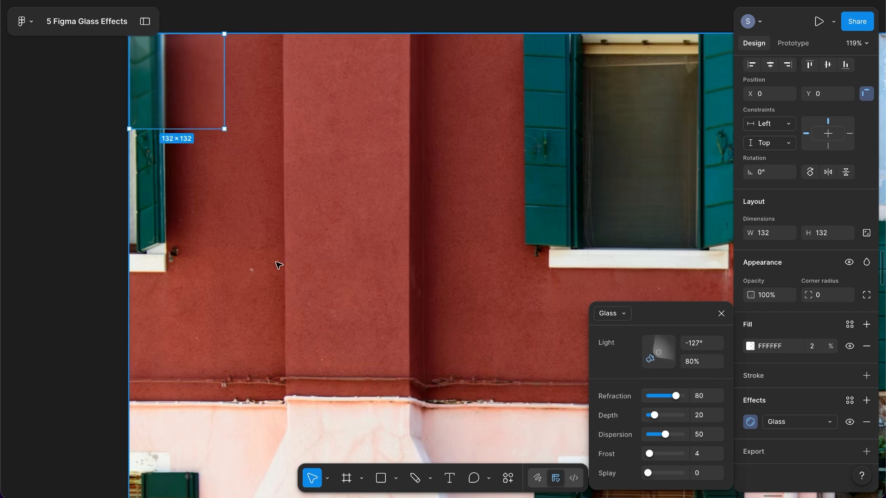
{"action": "left_click_drag", "start_coordinate": [653, 414], "coordinate": [673, 417]}
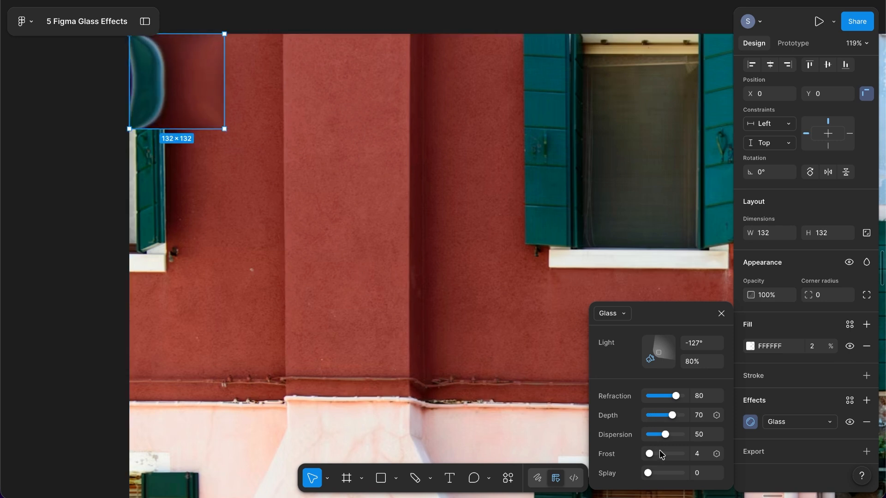
{"action": "left_click_drag", "start_coordinate": [650, 455], "coordinate": [665, 473]}
{"action": "left_click", "coordinate": [74, 188]}
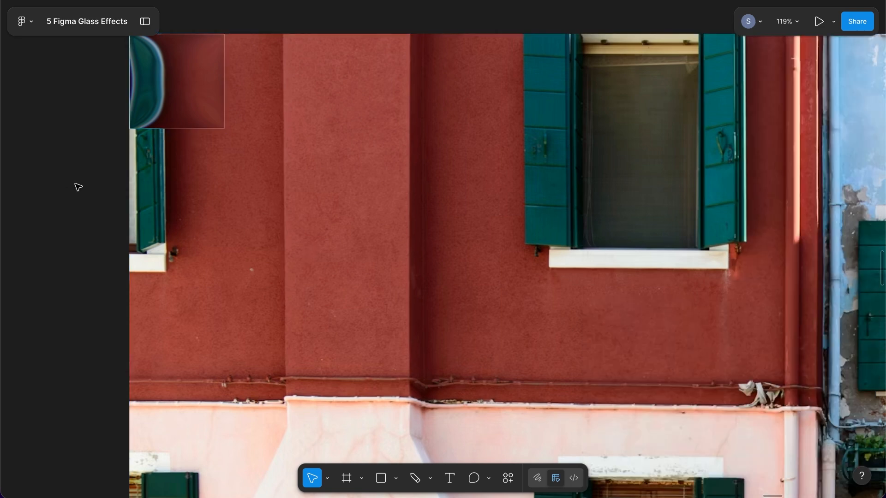
Copy the glass tile directly beside itself at X 132 and repeat the duplication until the row spans the photo's full width
{"action": "scroll", "coordinate": [79, 187], "scroll_direction": "down", "scroll_amount": 10}
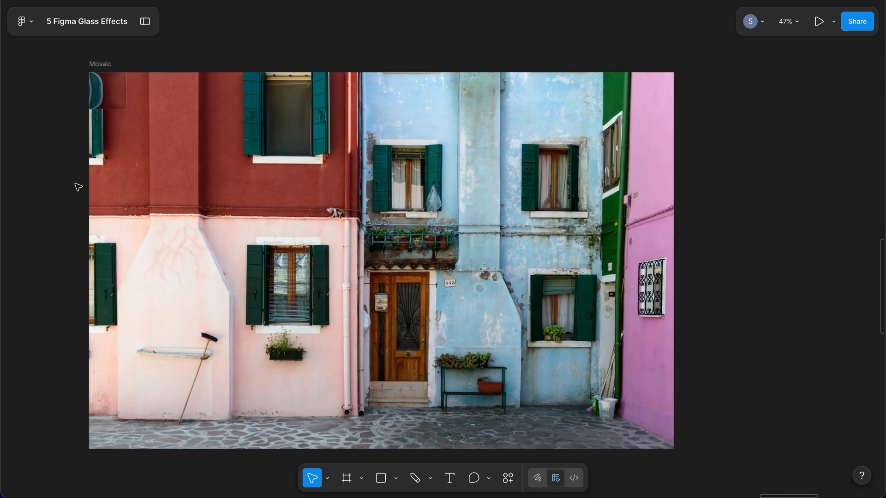
{"action": "left_click_drag", "start_coordinate": [113, 104], "coordinate": [150, 103]}
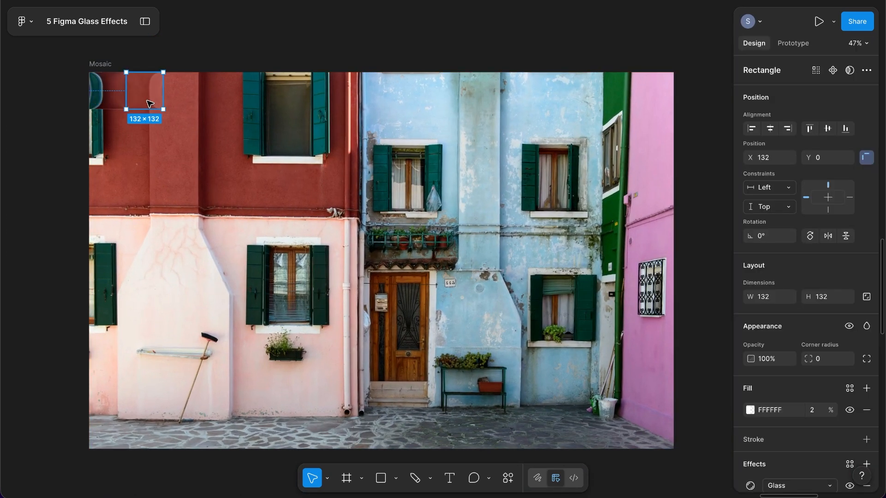
{"action": "key", "text": "ctrl+d"}
{"action": "key", "text": "ctrl+d"}
{"action": "key", "text": "ctrl+d"}
{"action": "key", "text": "ctrl+d"}
{"action": "key", "text": "ctrl+d"}
{"action": "key", "text": "ctrl+d"}
{"action": "key", "text": "ctrl+d"}
{"action": "key", "text": "ctrl+d"}
{"action": "key", "text": "ctrl+d"}
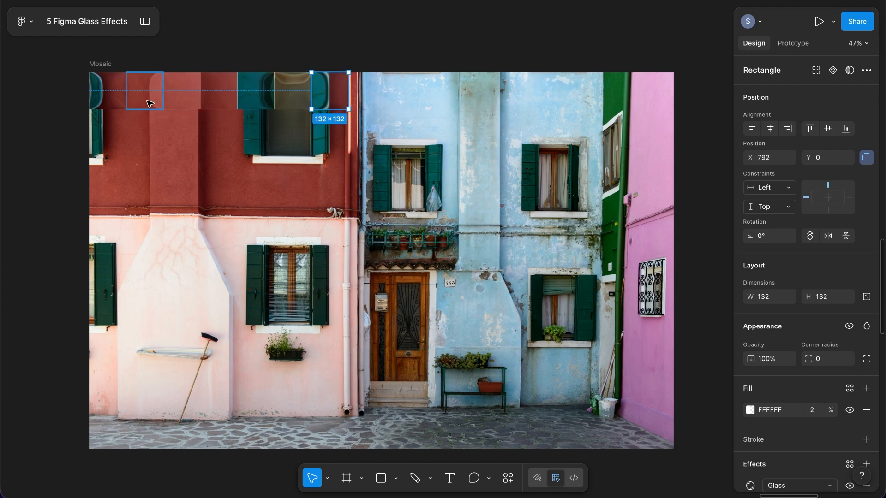
{"action": "key", "text": "ctrl+d"}
{"action": "key", "text": "ctrl+d"}
{"action": "key", "text": "ctrl+d"}
{"action": "key", "text": "ctrl+d"}
{"action": "key", "text": "ctrl+d"}
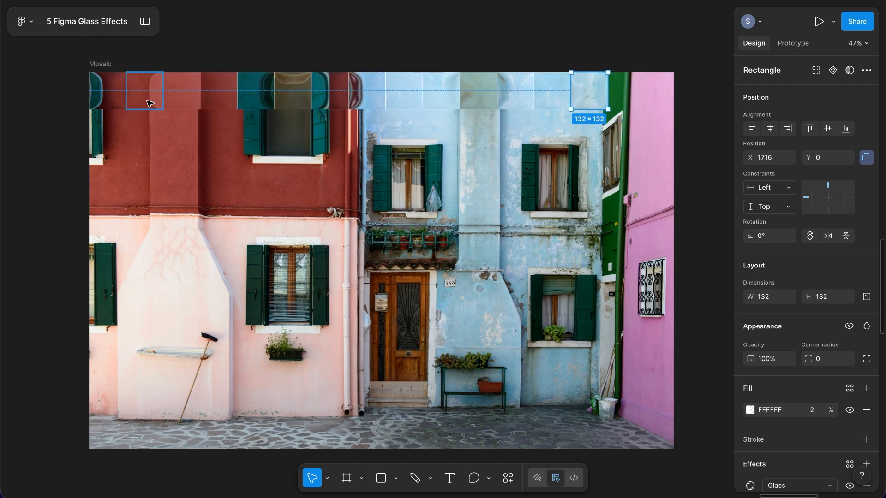
Select the 16 glass tiles without the photo and place a copy of the row directly below at Y 132
{"action": "left_click_drag", "start_coordinate": [52, 91], "coordinate": [664, 133]}
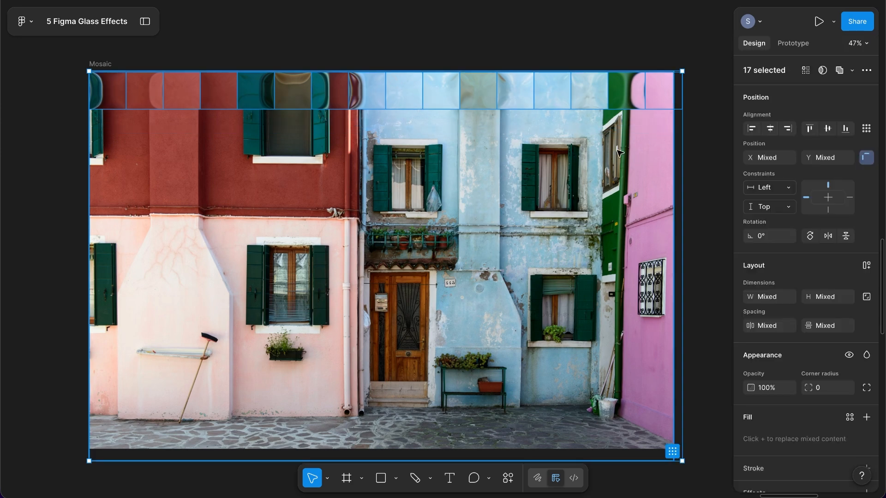
{"action": "left_click", "coordinate": [563, 147], "text": "shift"}
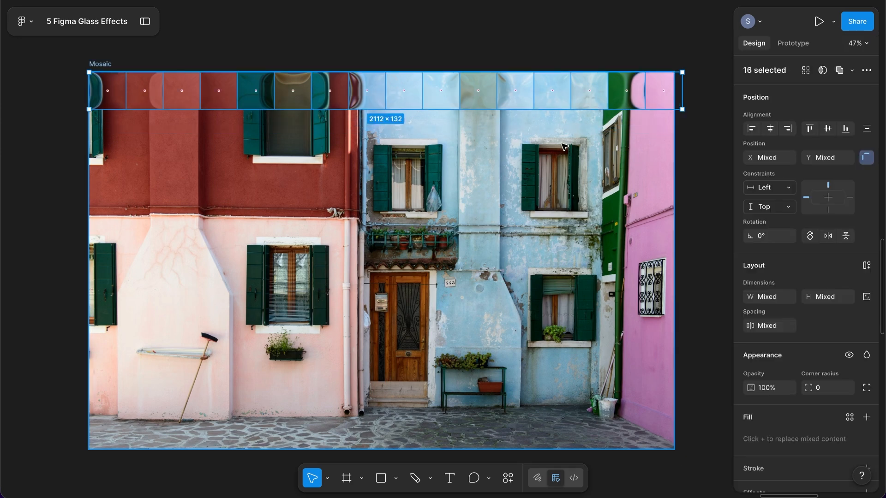
{"action": "left_click_drag", "start_coordinate": [468, 101], "coordinate": [465, 133]}
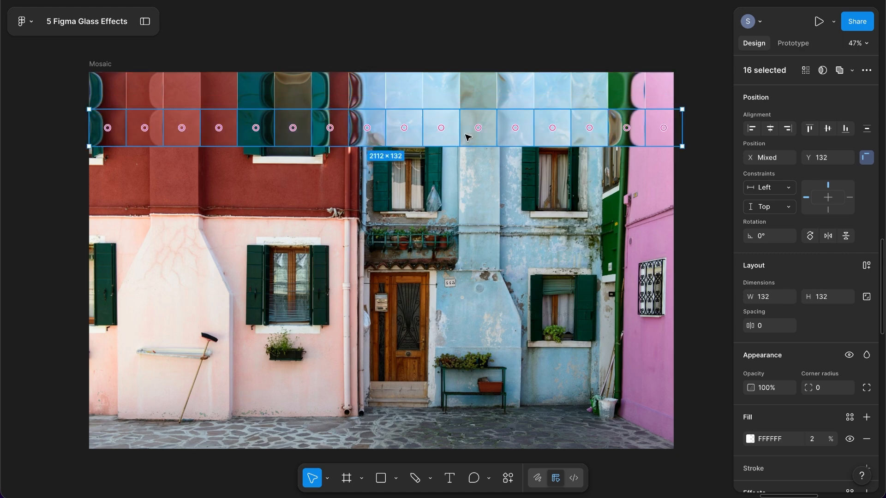
Repeat the row duplication downwards until glass tiles cover the whole Mosaic photo, ending at Y 1320, and clear the selection
{"action": "key", "text": "super+d"}
{"action": "key", "text": "super+d"}
{"action": "key", "text": "super+d"}
{"action": "key", "text": "super+d"}
{"action": "key", "text": "super+d"}
{"action": "key", "text": "super+d"}
{"action": "key", "text": "super+d"}
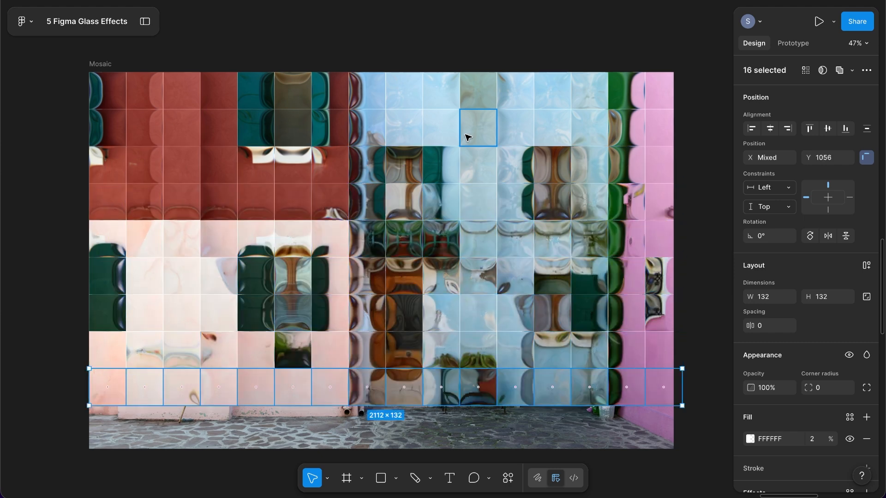
{"action": "key", "text": "super+d"}
{"action": "scroll", "coordinate": [466, 137], "scroll_direction": "down", "scroll_amount": 2}
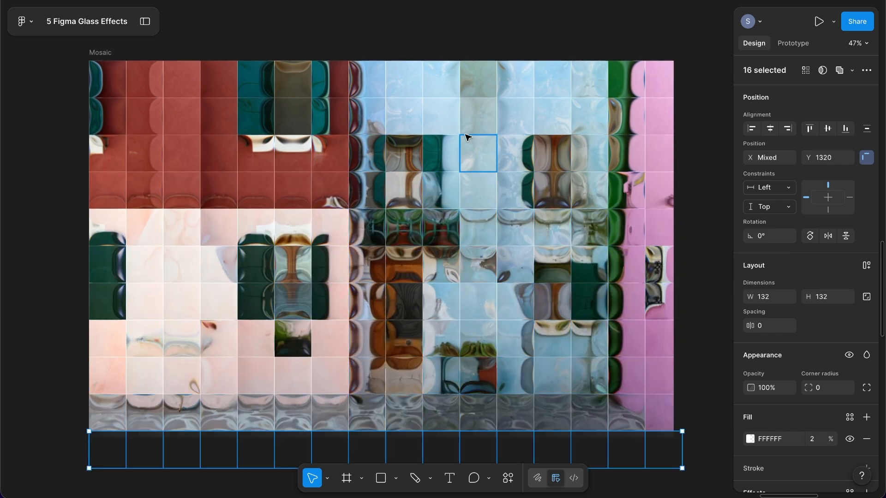
{"action": "left_click", "coordinate": [502, 42]}
{"action": "scroll", "coordinate": [502, 41], "scroll_direction": "left", "scroll_amount": 3}
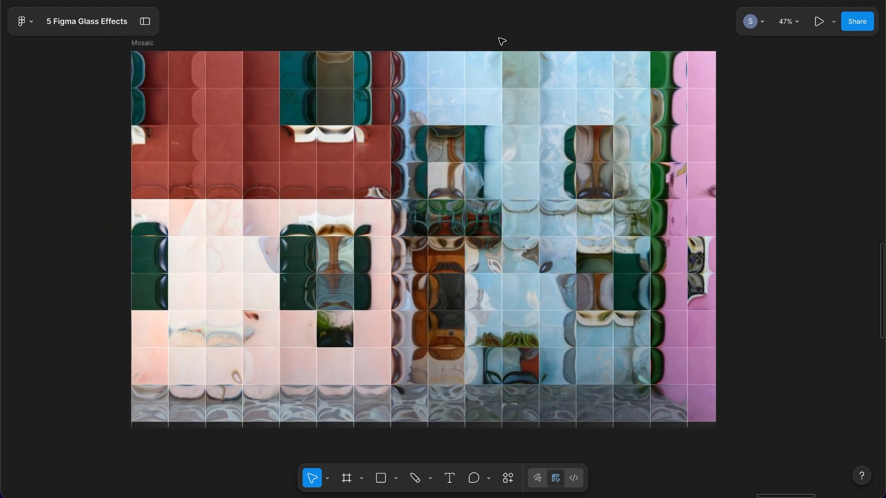